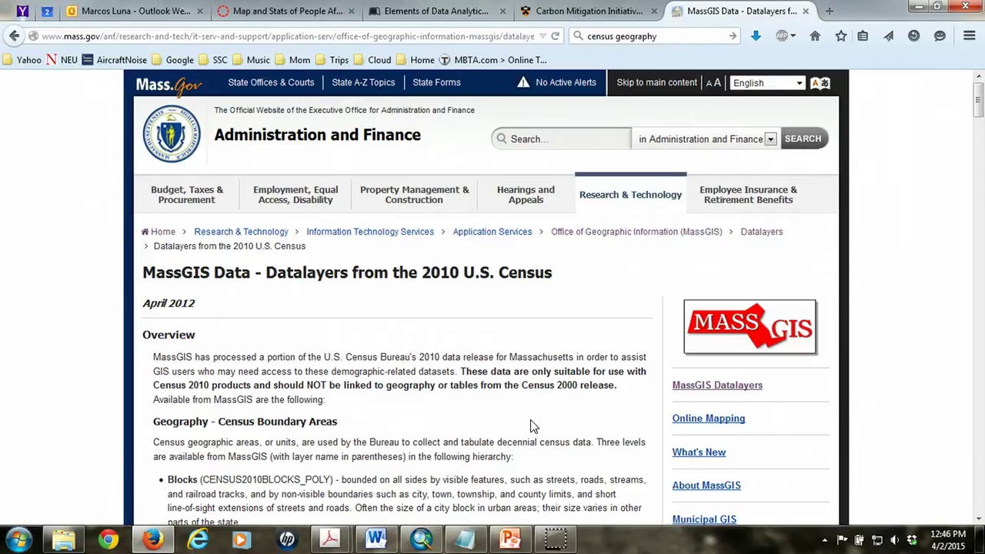
# - Scroll the MassGIS 2010 Census page to the Census Blocks, Block Groups and Tracts Shapefiles download
pyautogui.scroll(-2, 531, 425)
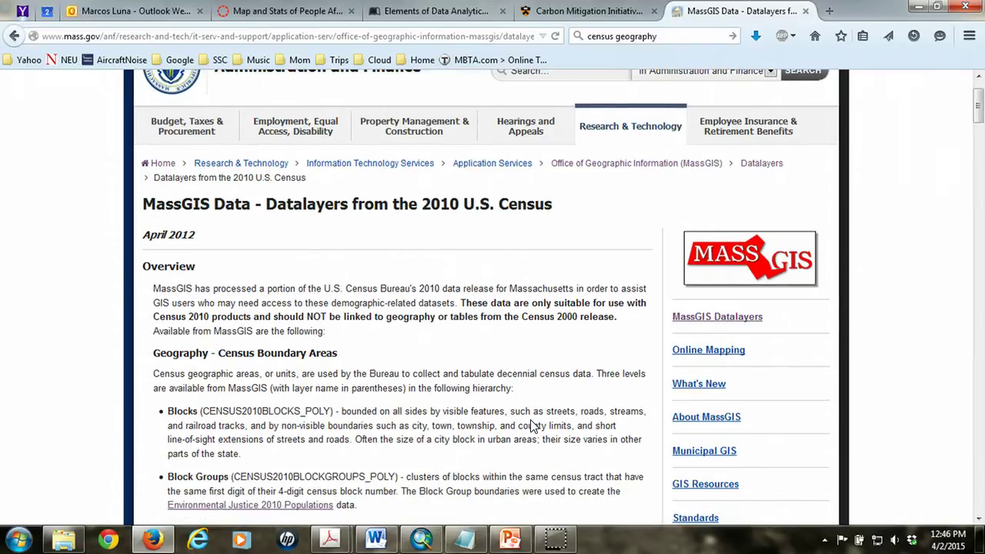
pyautogui.scroll(-5, 531, 426)
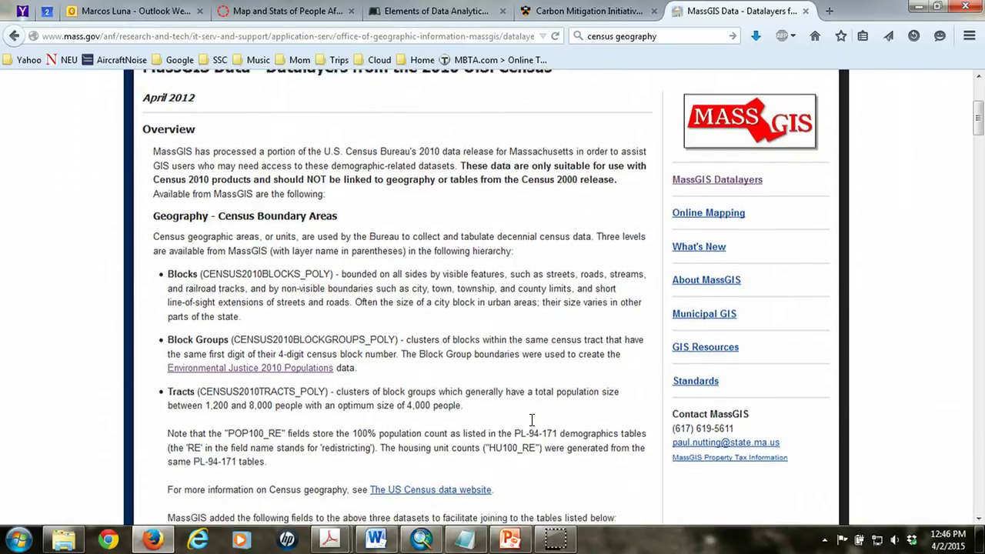
pyautogui.click(560, 419)
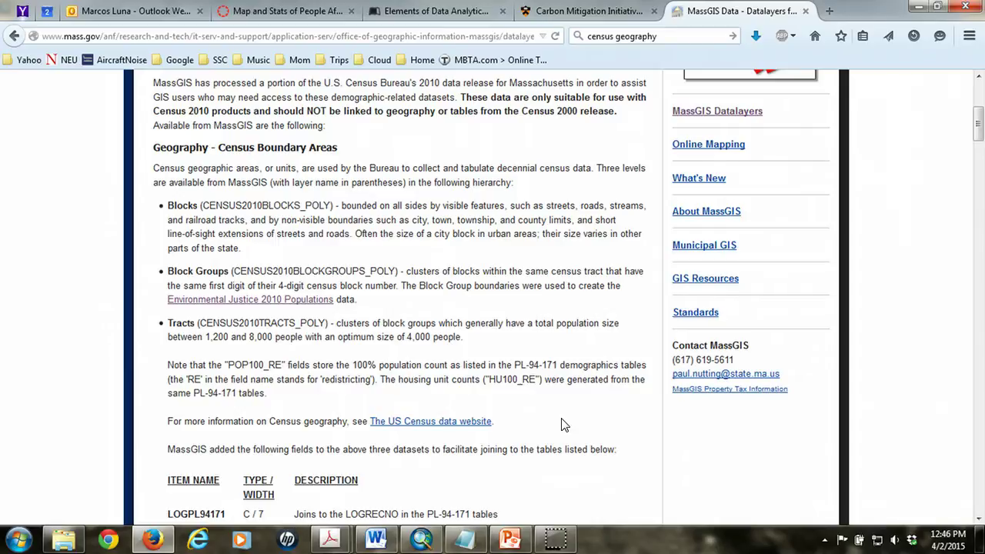
pyautogui.scroll(-8, 561, 425)
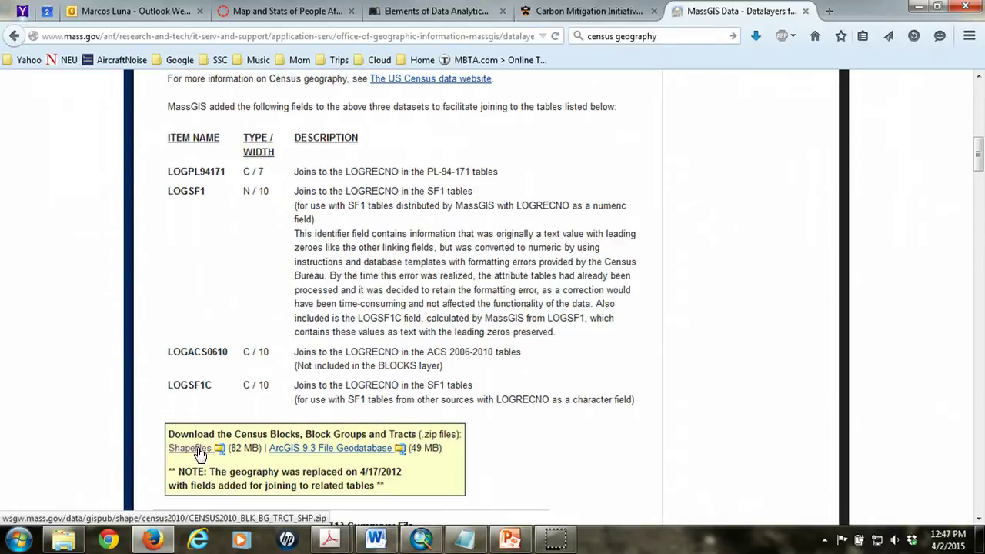
# - Refresh the Marblehead folder and extract CENSUS2010_BLK_BG_TRCT_SHP.zip here with 7-Zip
pyautogui.click(65, 537)
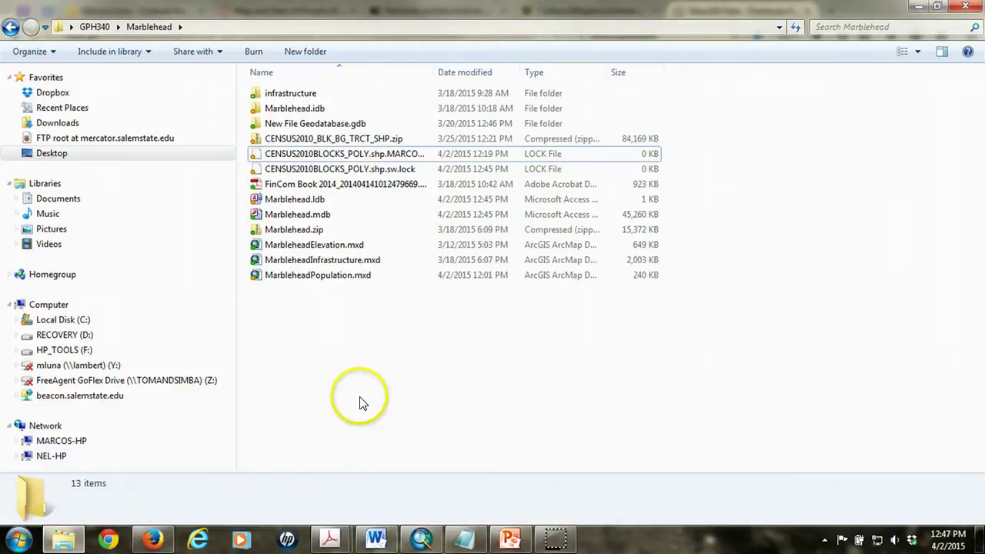
pyautogui.rightClick(363, 361)
pyautogui.click(397, 173)
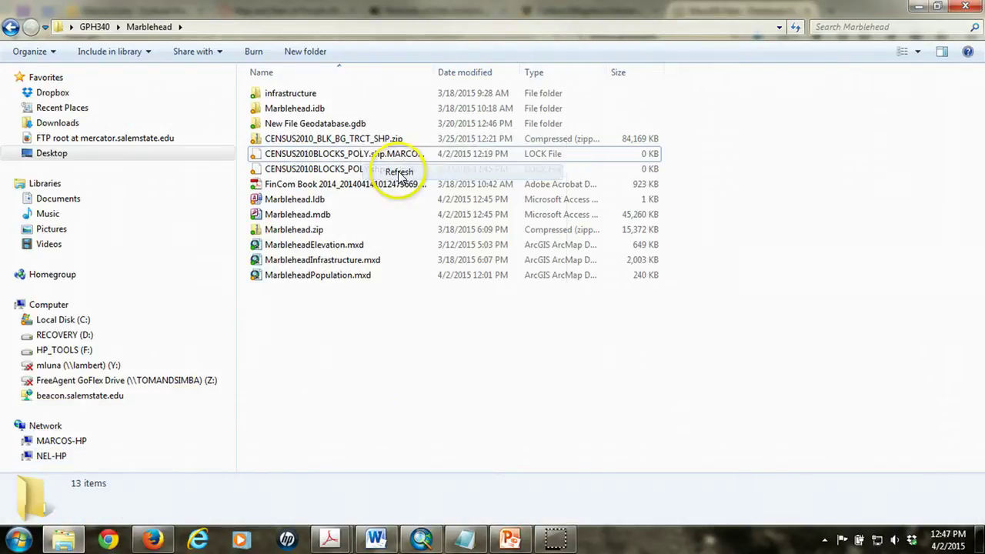
pyautogui.click(340, 137)
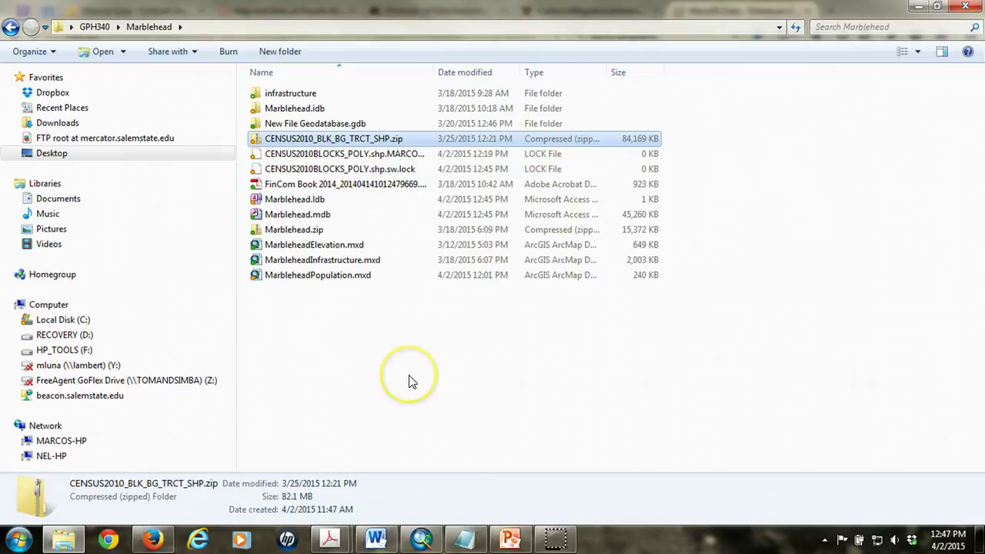
pyautogui.rightClick(320, 142)
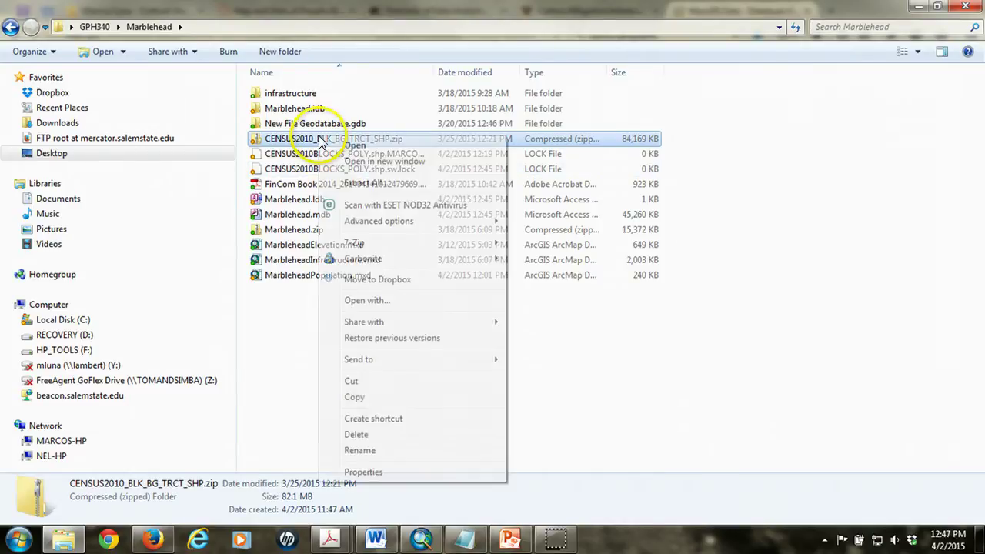
pyautogui.moveTo(418, 241)
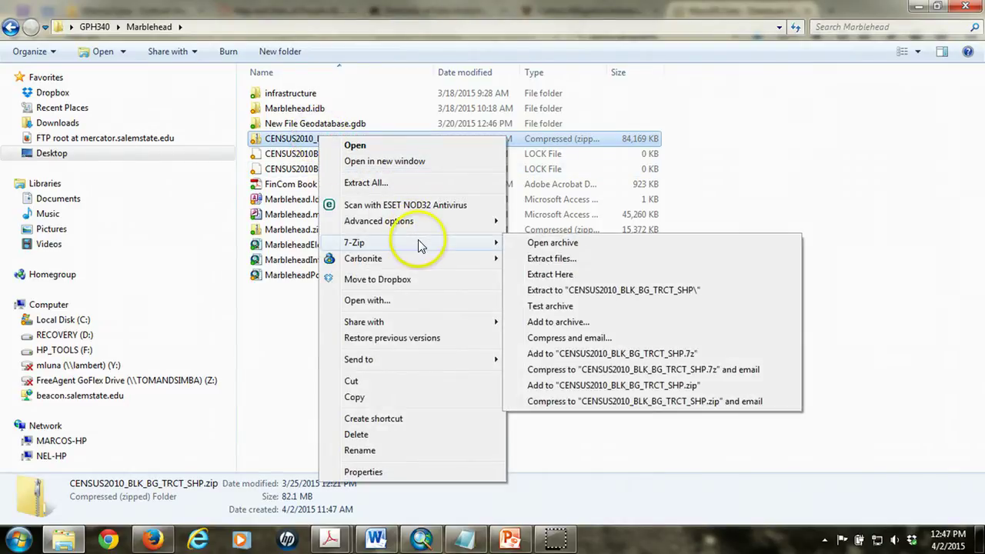
pyautogui.click(558, 274)
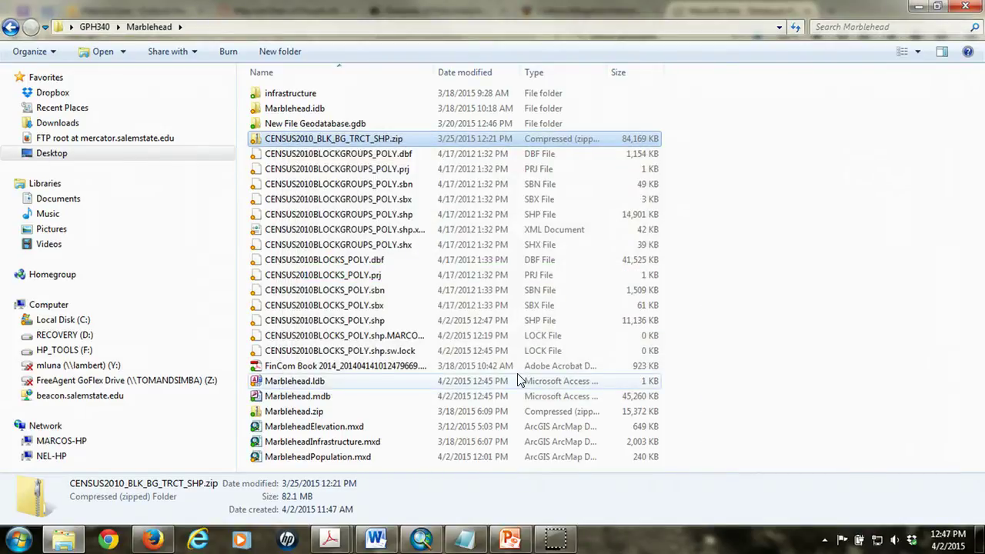
# - Select the five CENSUS2010BLOCKS_POLY shapefile component files, then return to ArcMap
pyautogui.click(376, 262)
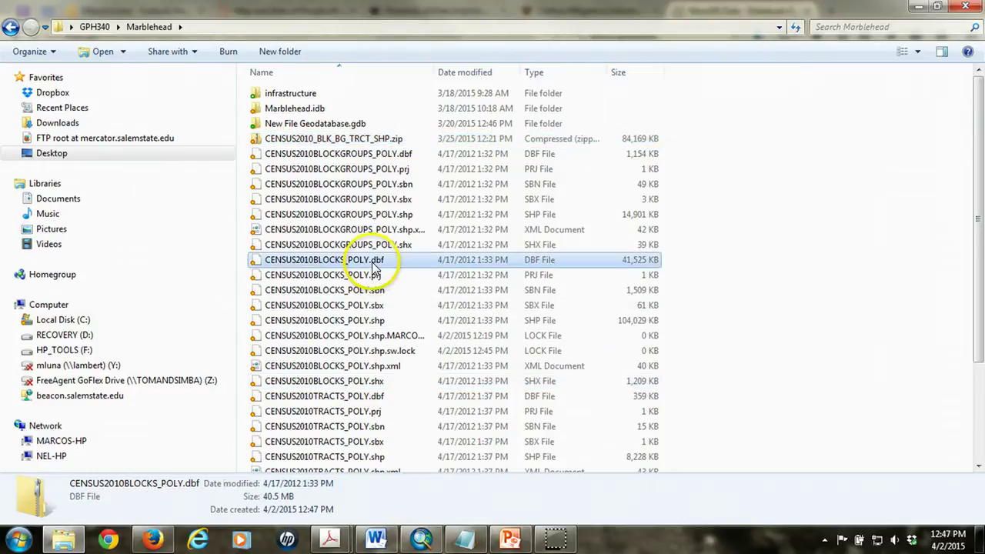
pyautogui.keyDown('shift'); pyautogui.click(374, 322); pyautogui.keyUp('shift')
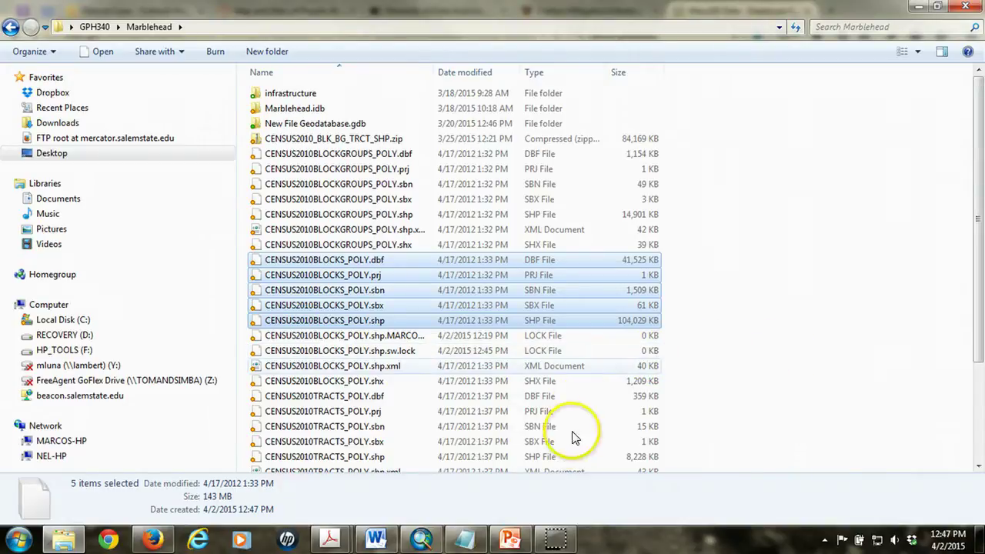
pyautogui.click(425, 537)
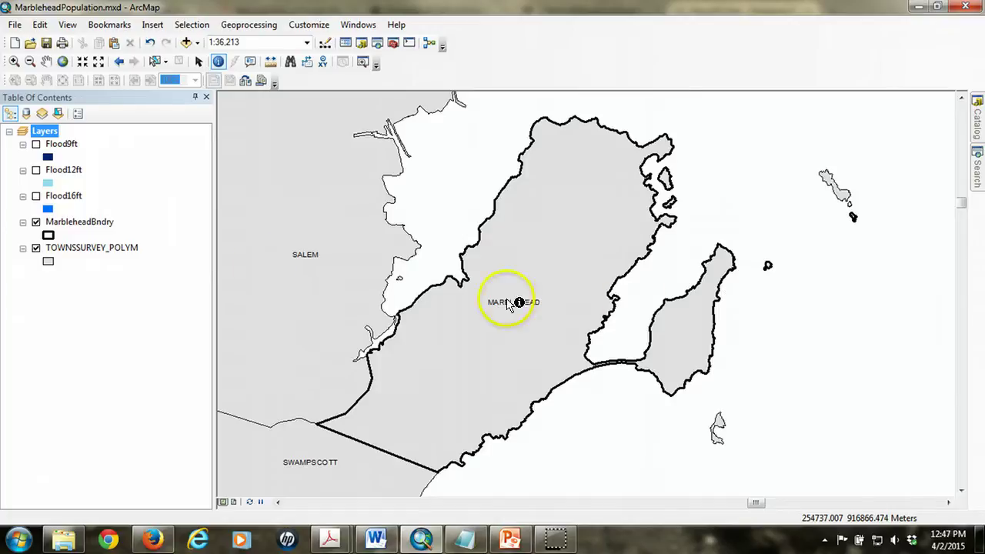
# - Turn on Flood16ft and add CENSUS2010BLOCKS_POLY.shp to the Marblehead map
pyautogui.click(36, 196)
pyautogui.click(66, 332)
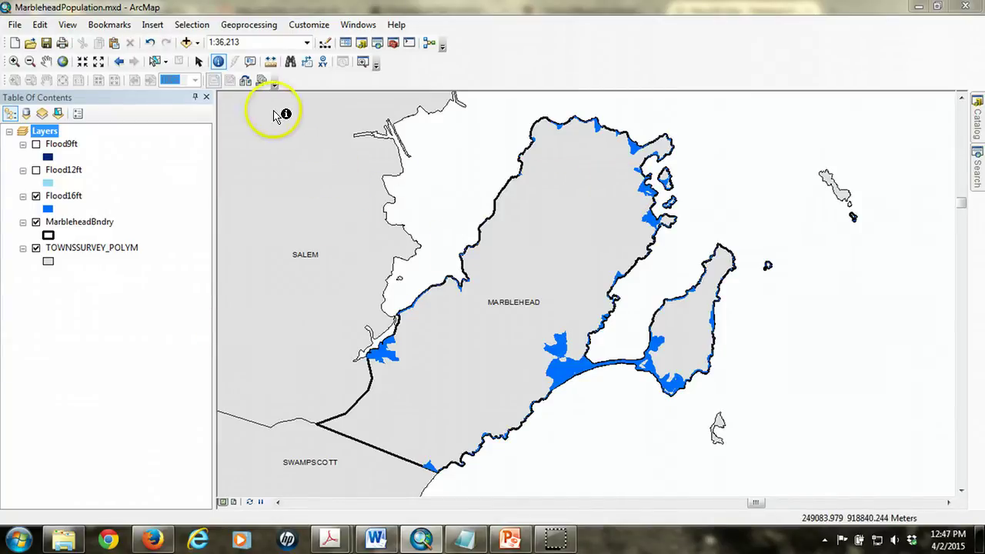
pyautogui.click(187, 43)
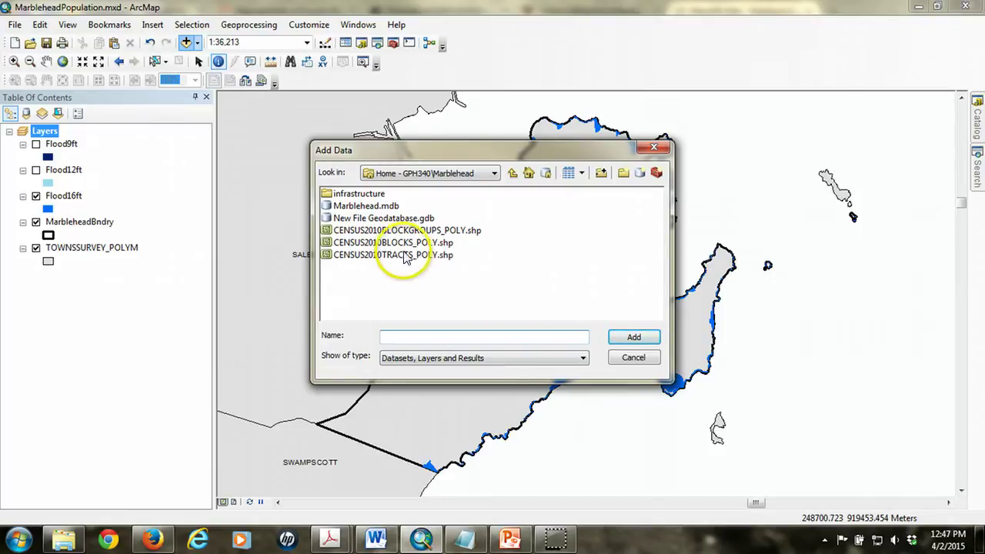
pyautogui.click(394, 242)
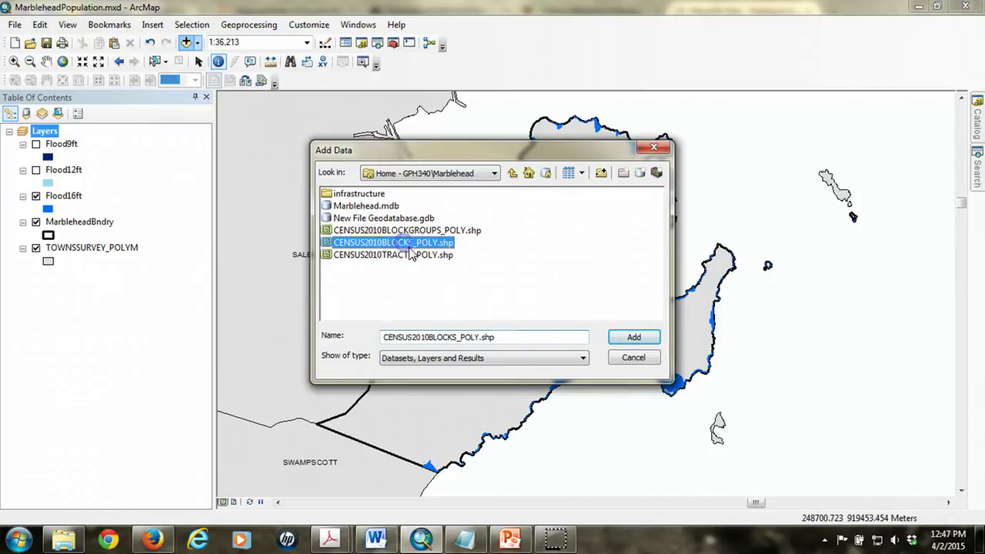
pyautogui.click(633, 337)
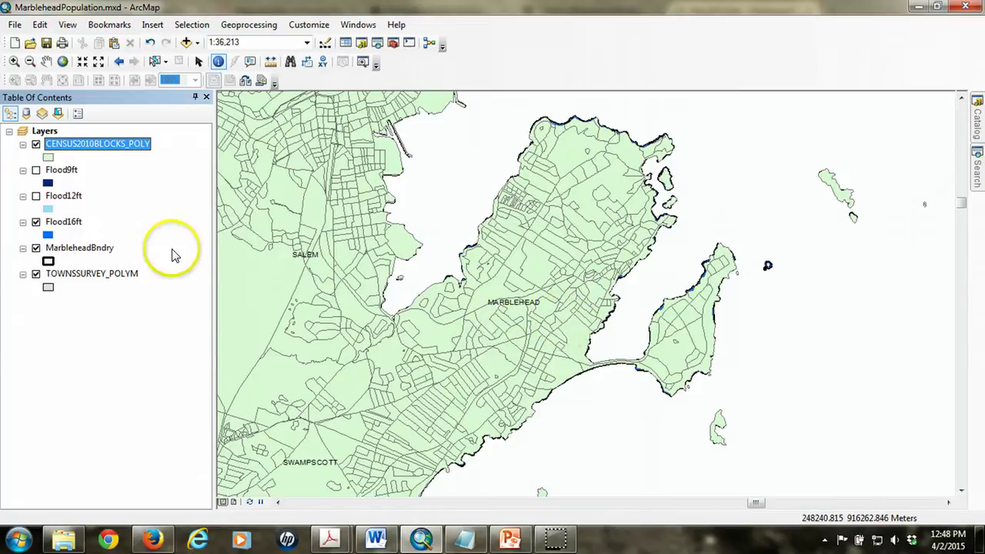
pyautogui.rightClick(128, 145)
pyautogui.click(170, 188)
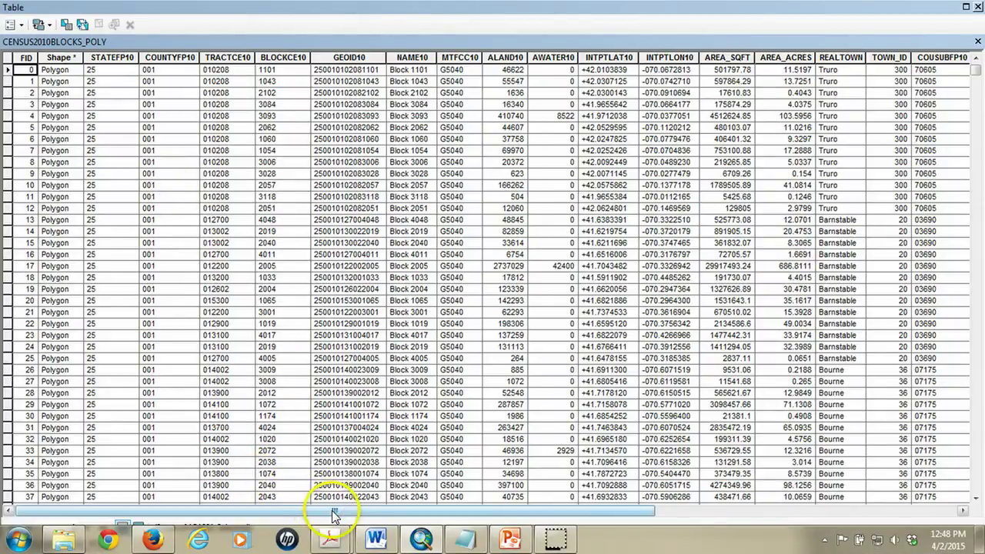
pyautogui.moveTo(334, 510); pyautogui.dragTo(652, 521)
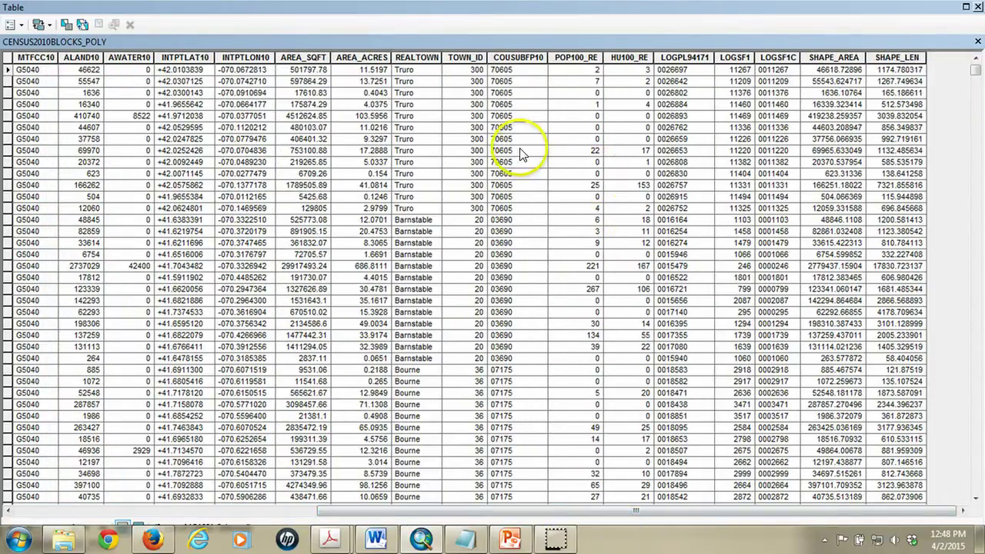
pyautogui.click(416, 57)
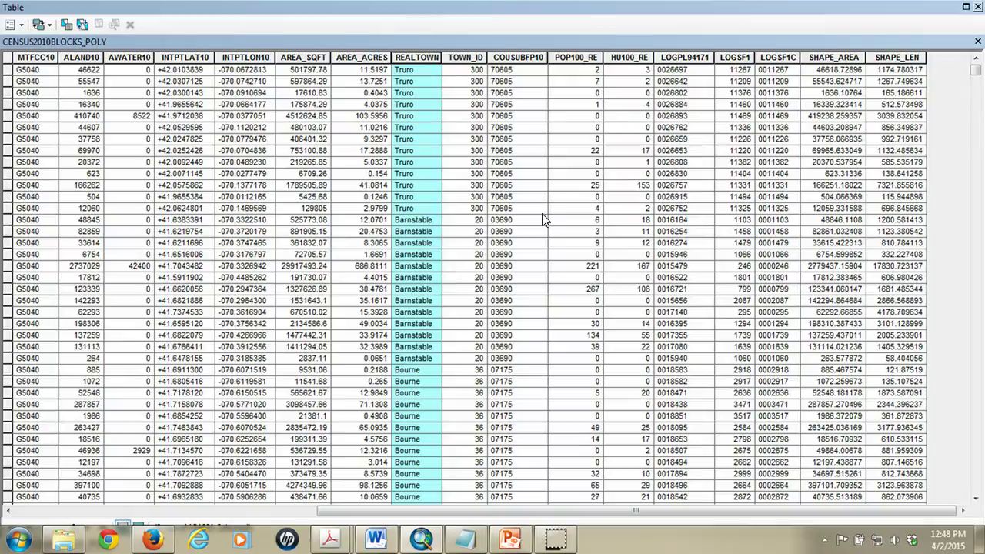
pyautogui.click(585, 514)
pyautogui.click(587, 57)
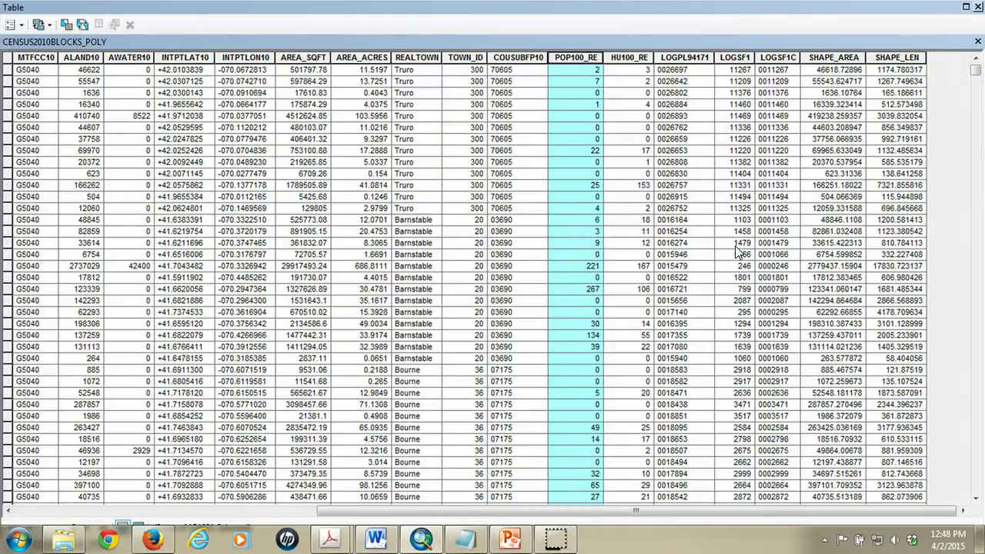
pyautogui.click(630, 57)
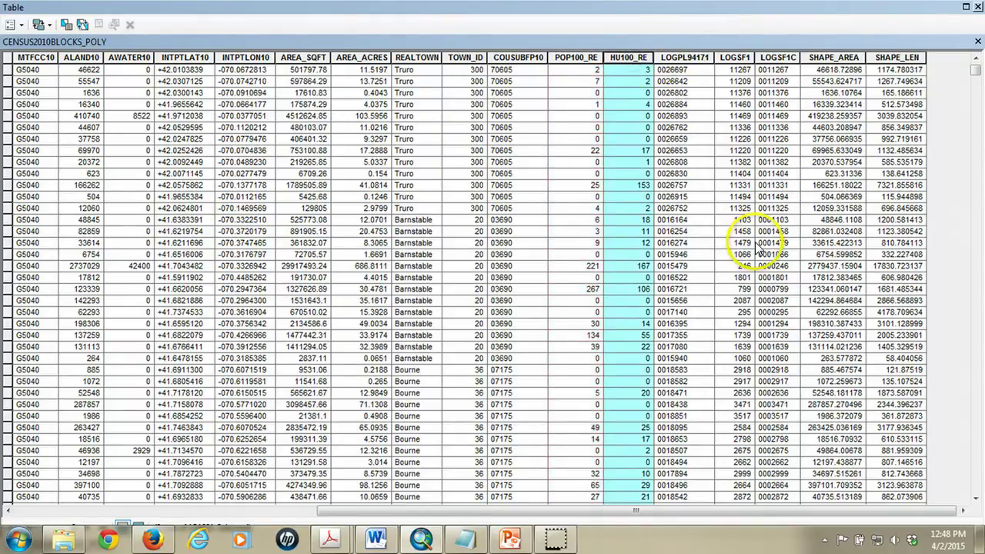
pyautogui.click(977, 7)
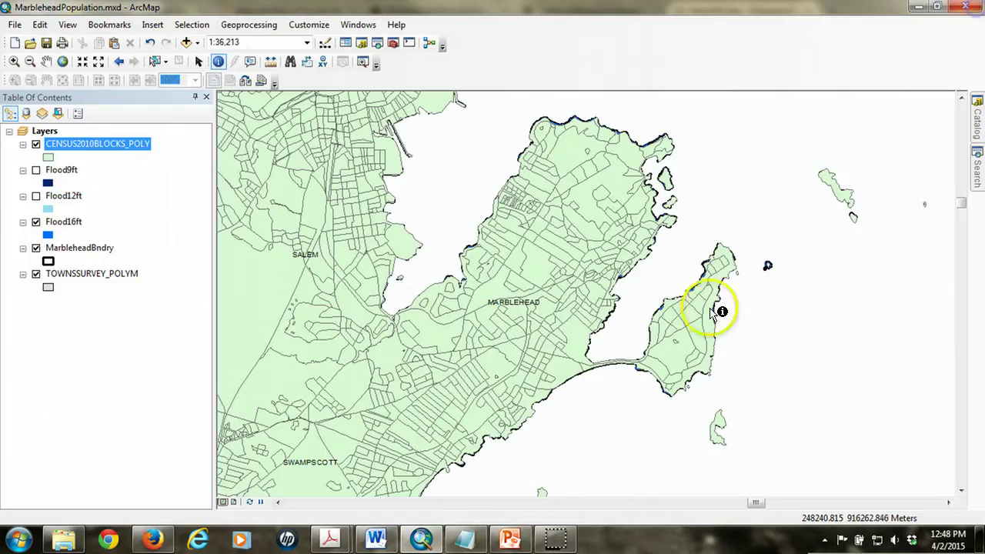
# - Symbolize the census blocks with five graduated colour classes based on POP100_RE
pyautogui.doubleClick(128, 150)
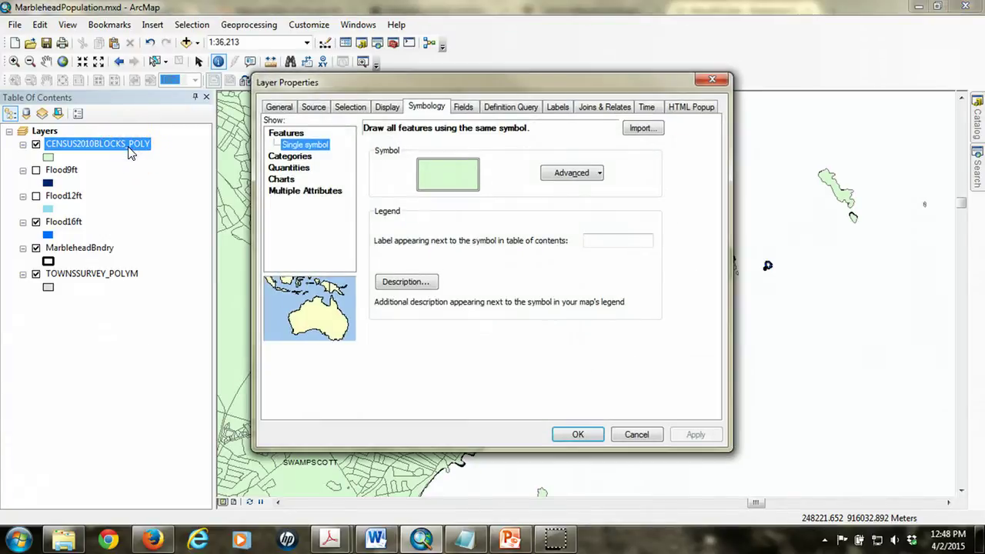
pyautogui.click(288, 167)
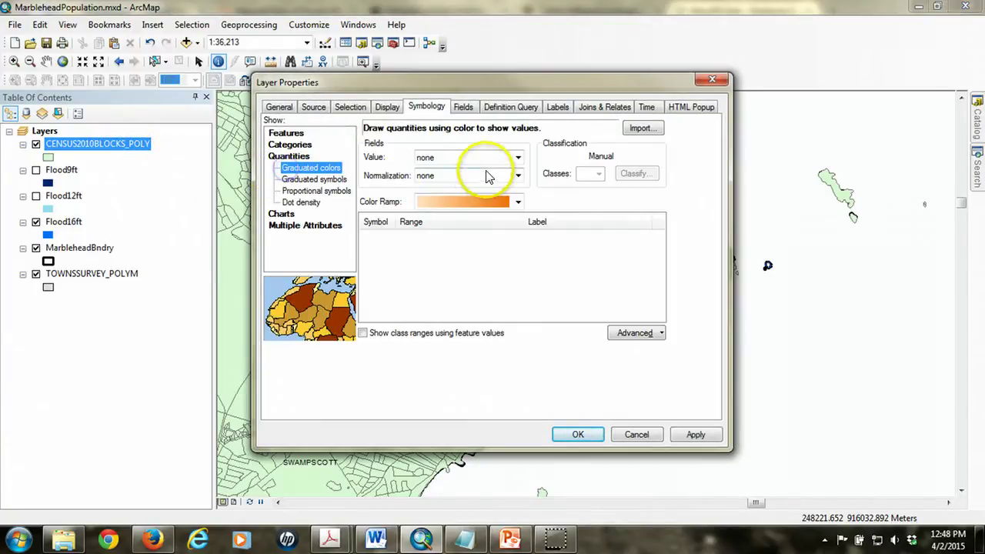
pyautogui.click(516, 158)
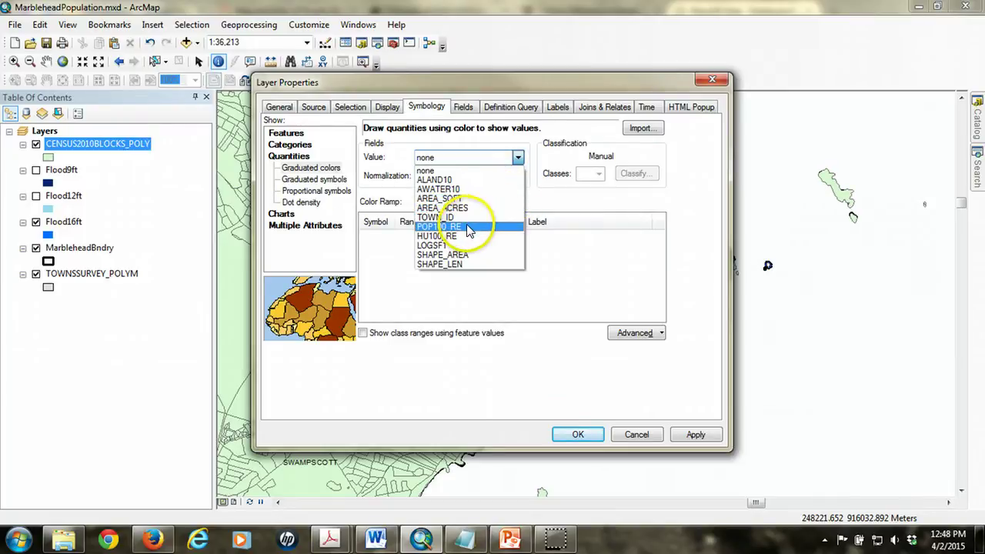
pyautogui.click(467, 227)
pyautogui.click(633, 318)
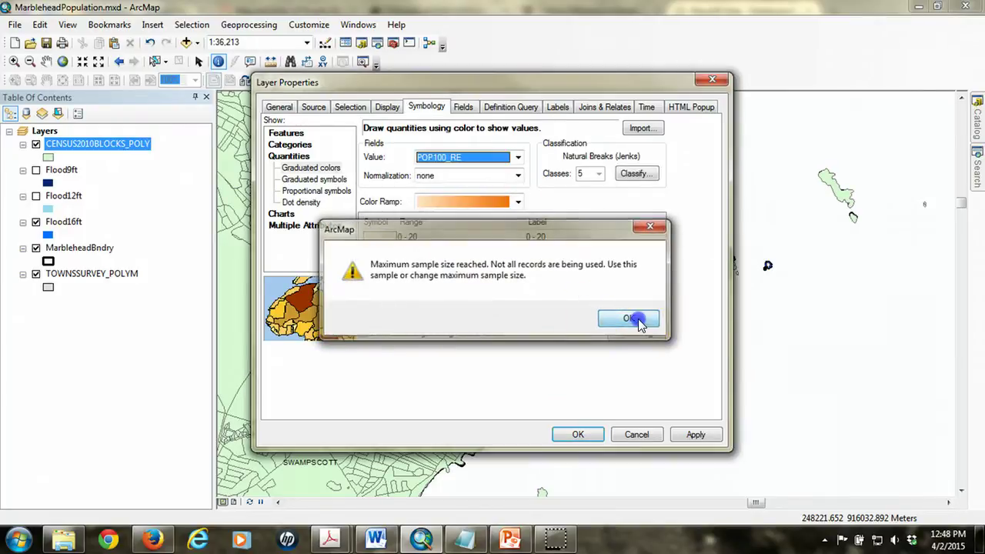
pyautogui.click(580, 434)
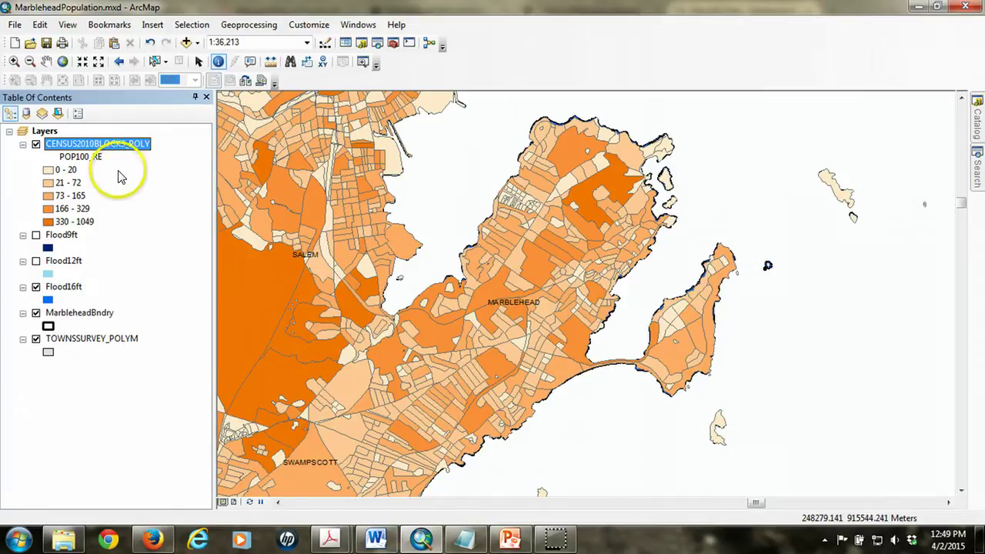
# - Move census blocks beneath the flood and boundary layers and zoom into the Salem–Marblehead flooded area
pyautogui.moveTo(91, 149); pyautogui.dragTo(84, 327)
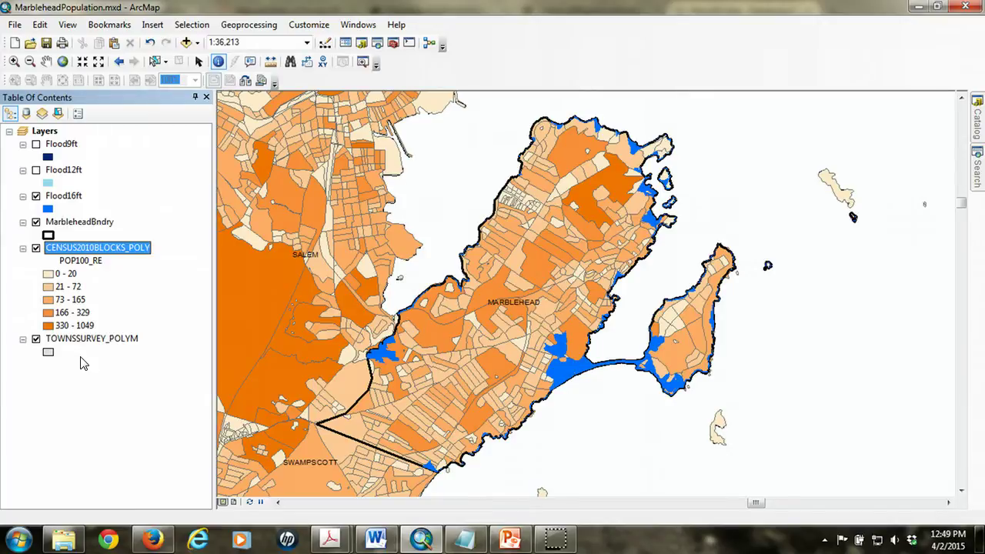
pyautogui.click(14, 61)
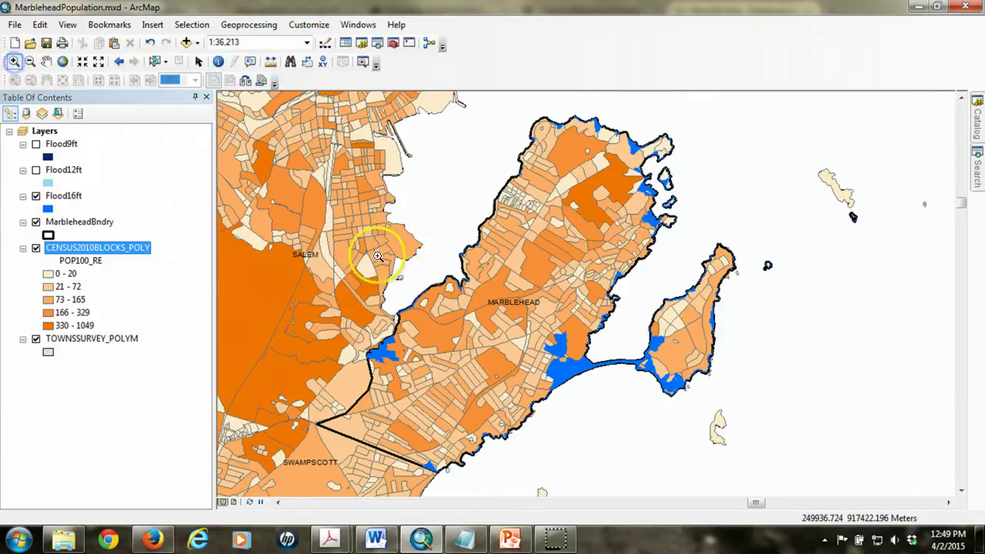
pyautogui.moveTo(373, 304); pyautogui.dragTo(419, 369)
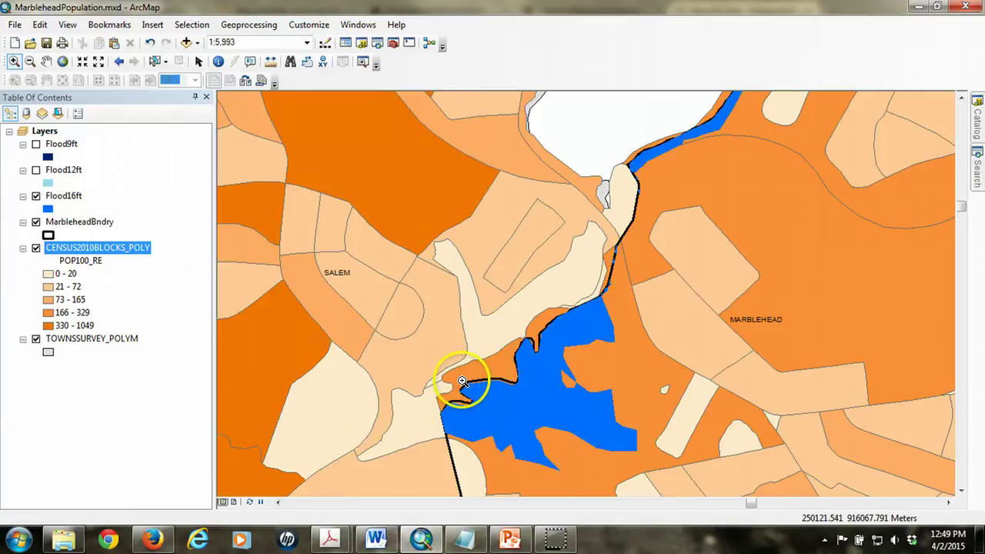
# - Hide Flood16ft, toggle MarbleheadBndry off and on, and return to the previous wider extent
pyautogui.click(36, 197)
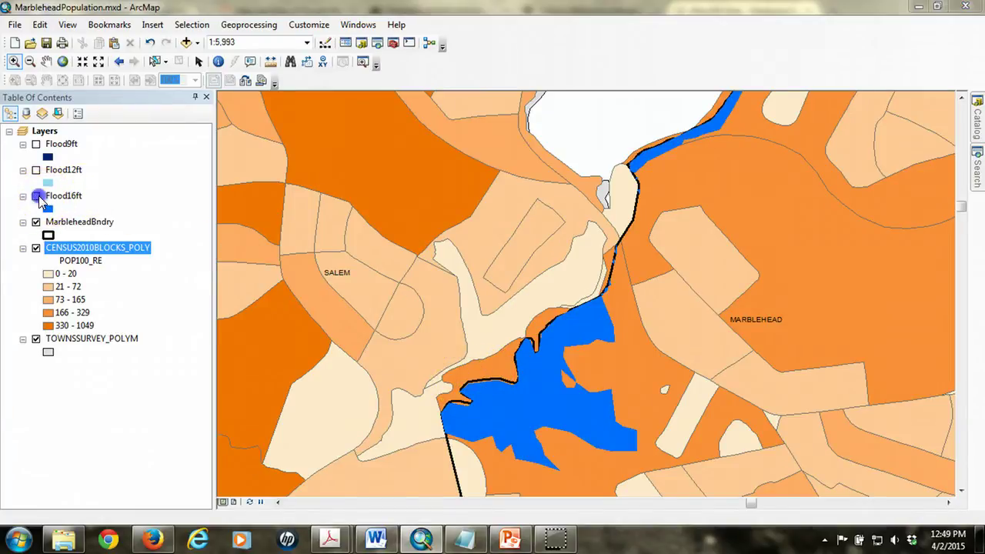
pyautogui.click(36, 222)
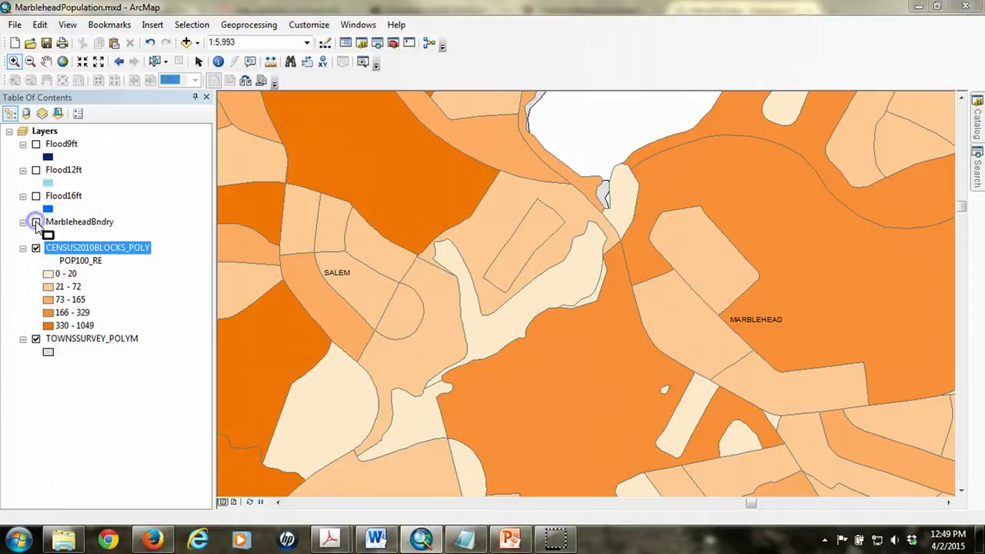
pyautogui.click(36, 222)
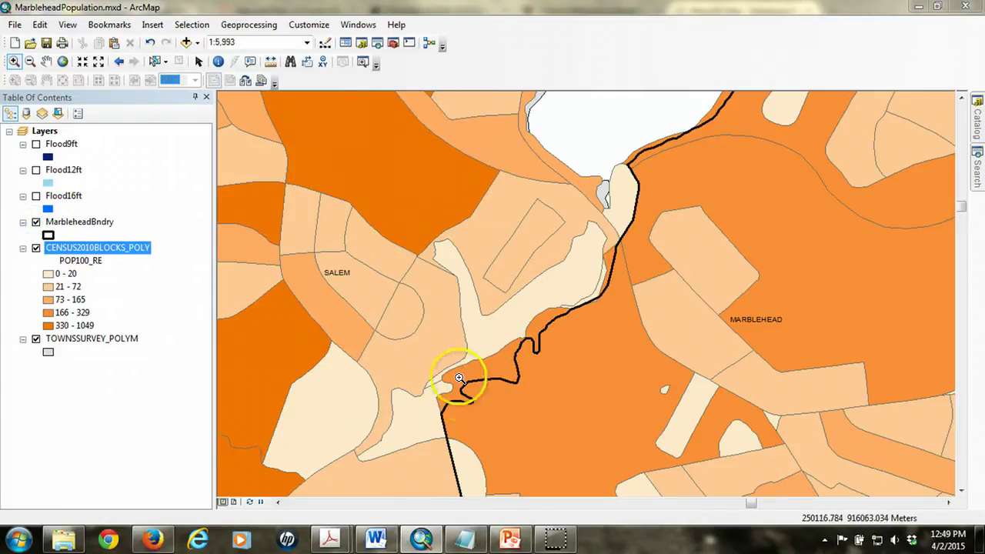
pyautogui.click(119, 63)
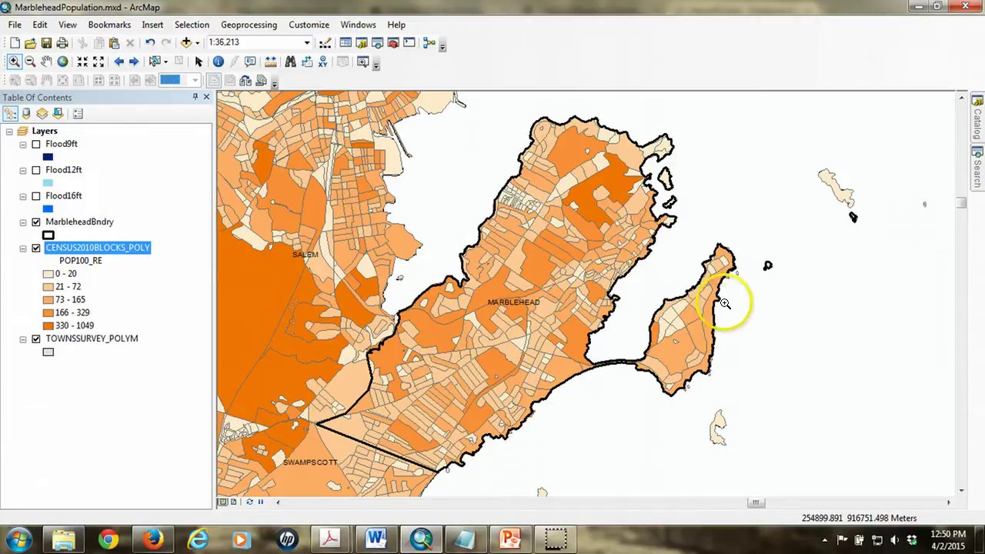
# - Open the CENSUS2010BLOCKS_POLY attribute table and select its REALTOWN column
pyautogui.rightClick(137, 253)
pyautogui.click(176, 254)
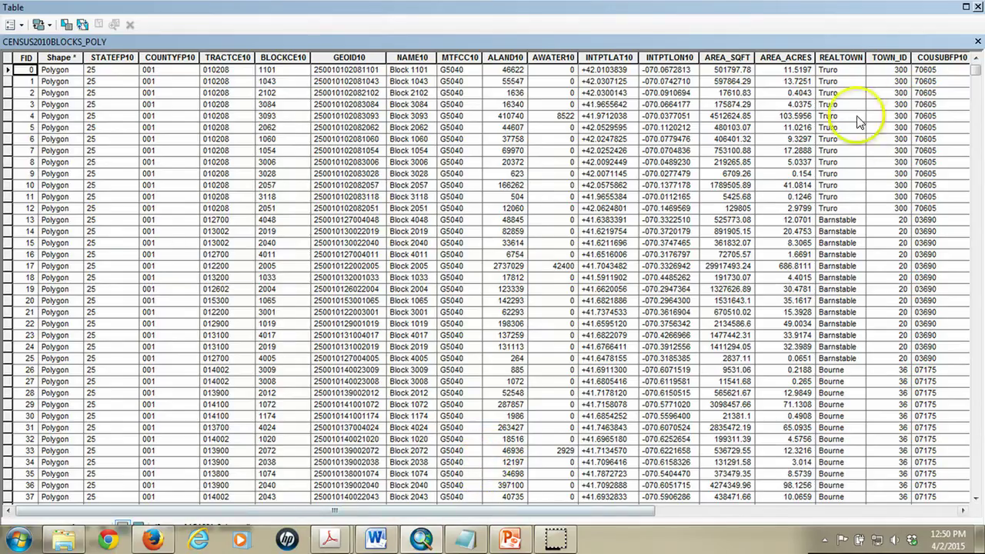
pyautogui.click(845, 57)
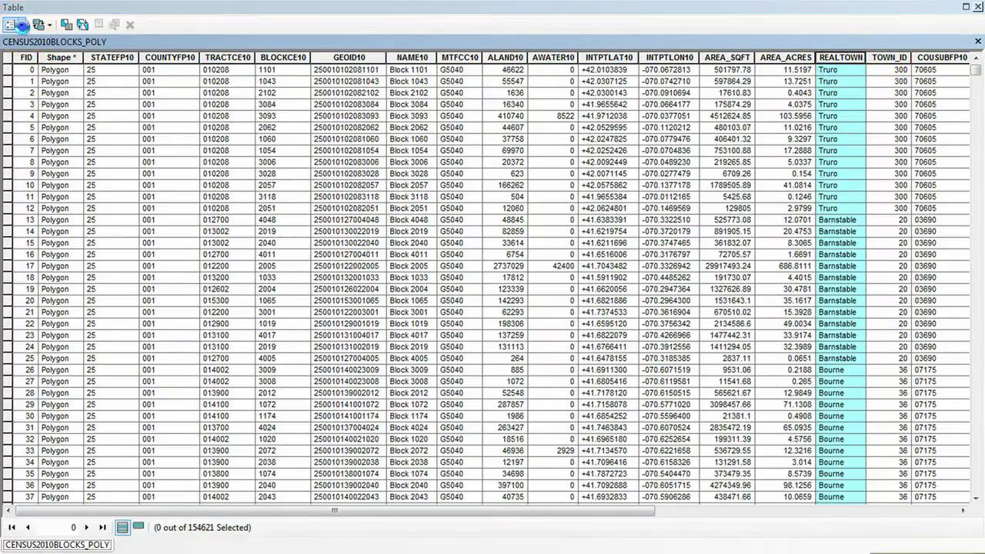
# - Select by Attributes with "REALTOWN" = 'Marblehead' and apply the query
pyautogui.click(22, 26)
pyautogui.click(66, 59)
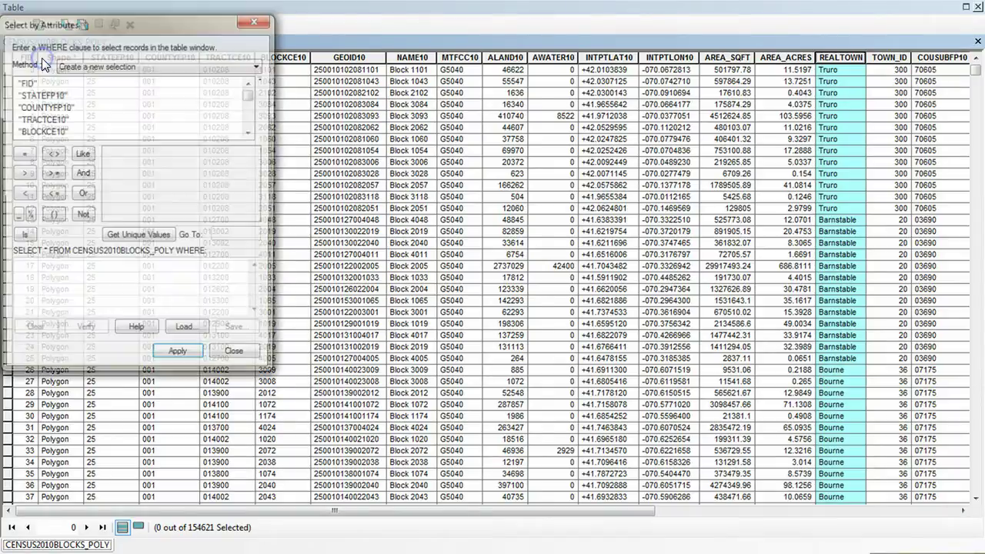
pyautogui.moveTo(251, 103); pyautogui.dragTo(250, 116)
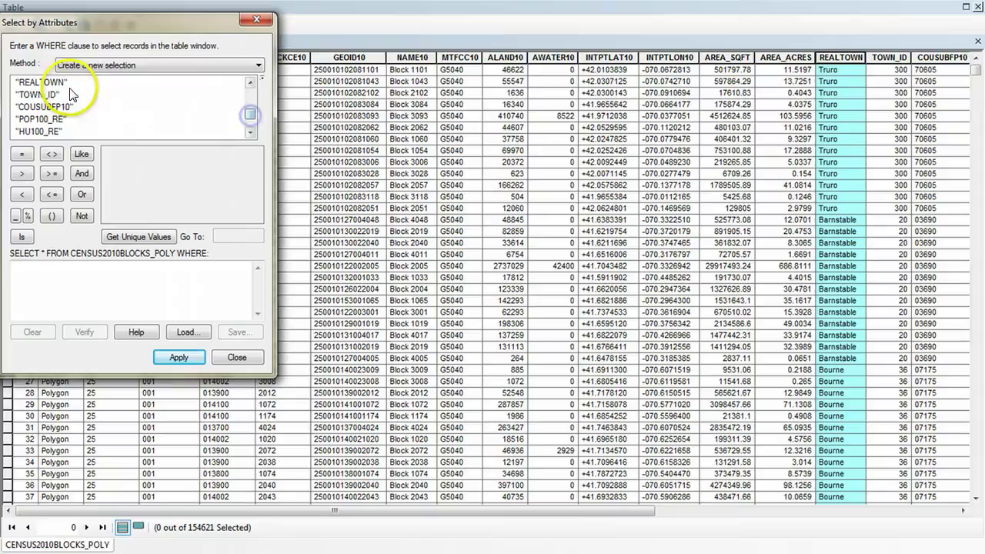
pyautogui.click(53, 82)
pyautogui.doubleClick(53, 80)
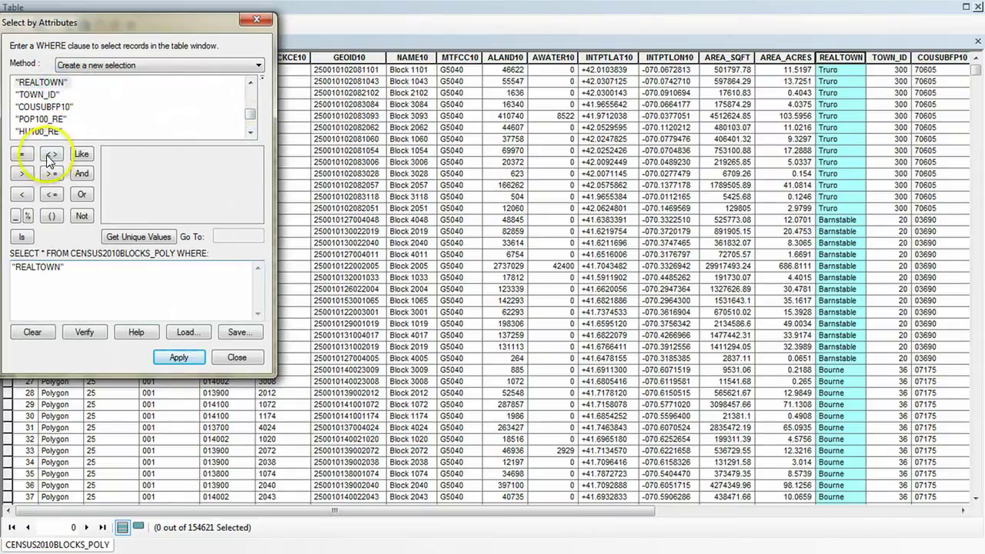
pyautogui.click(21, 153)
pyautogui.click(165, 237)
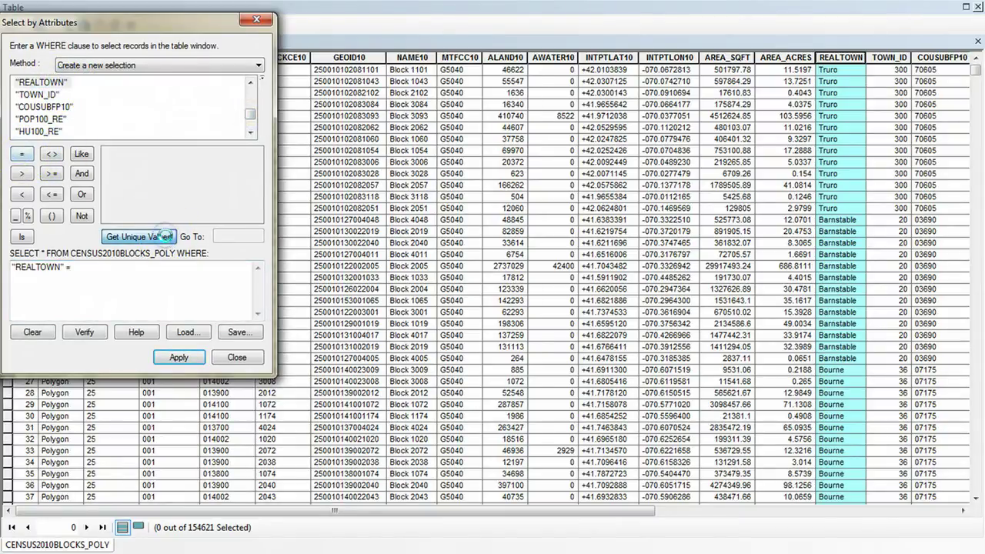
pyautogui.click(246, 237)
pyautogui.write('marb')
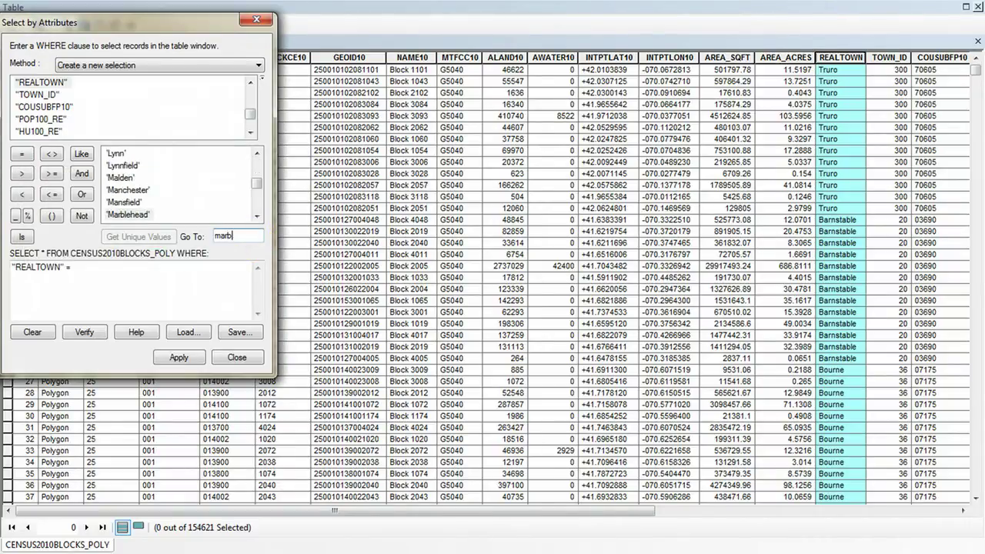
pyautogui.doubleClick(128, 214)
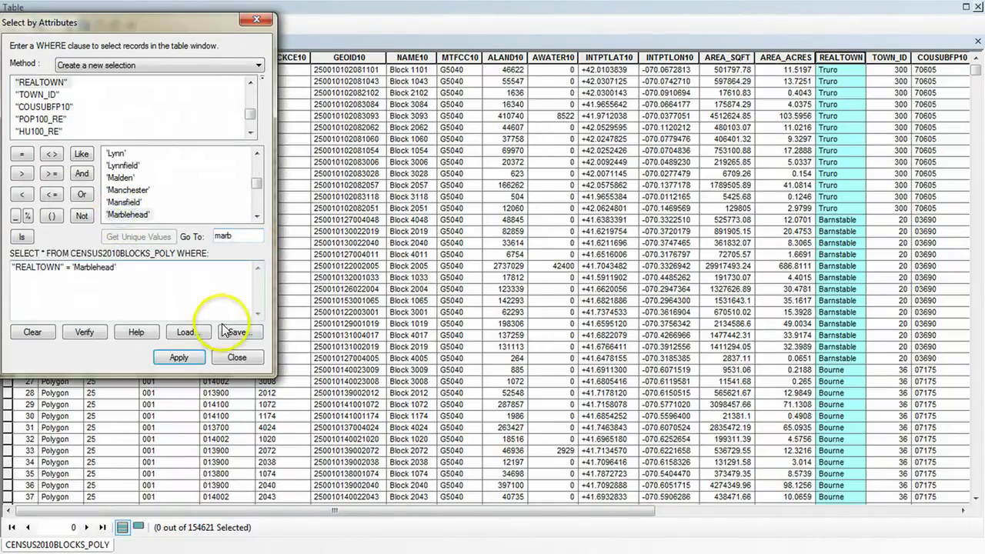
pyautogui.click(179, 356)
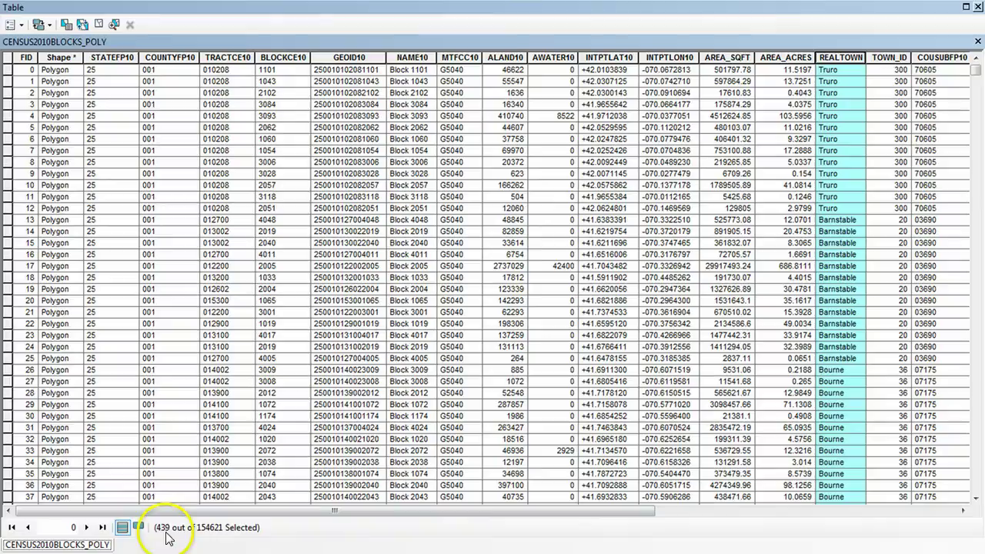
# - Show only the selected records, then close the attribute table
pyautogui.click(137, 527)
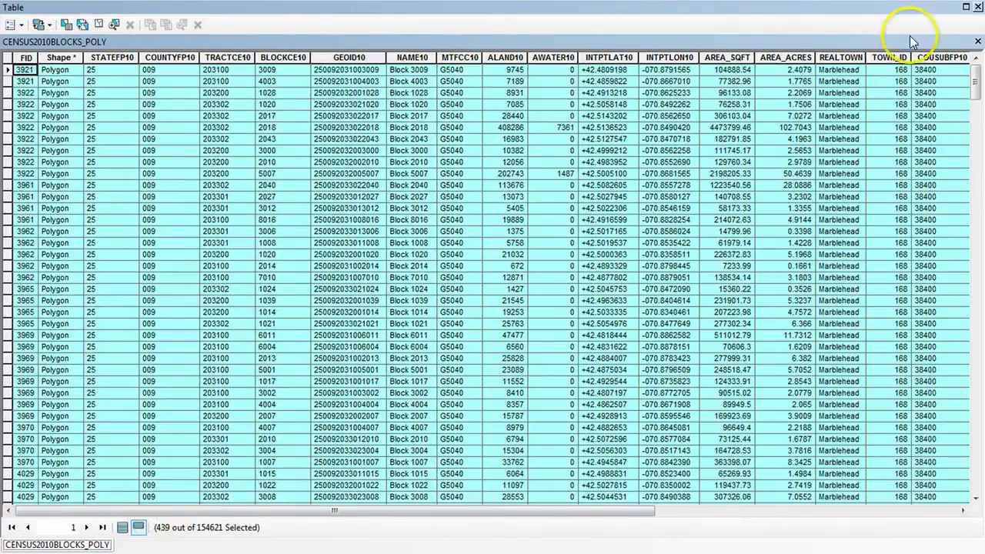
pyautogui.click(977, 7)
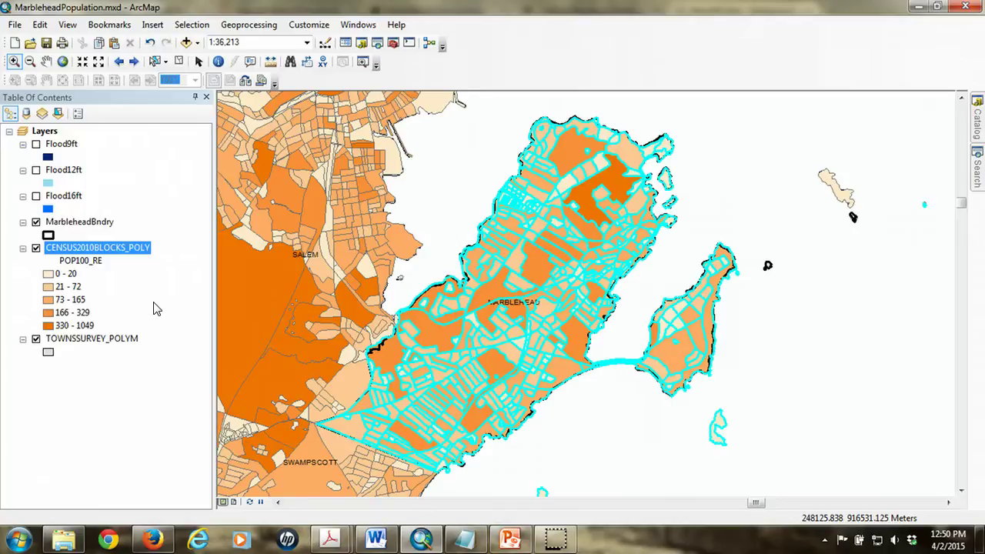
pyautogui.click(113, 283)
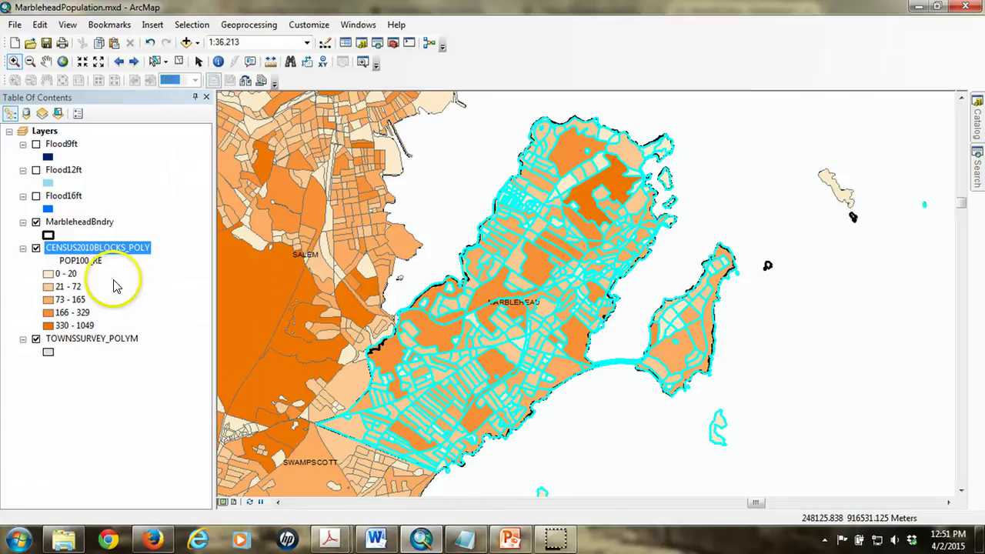
# - Export the selected census blocks, browsing to the Marblehead folder as a geodatabase feature class
pyautogui.rightClick(116, 251)
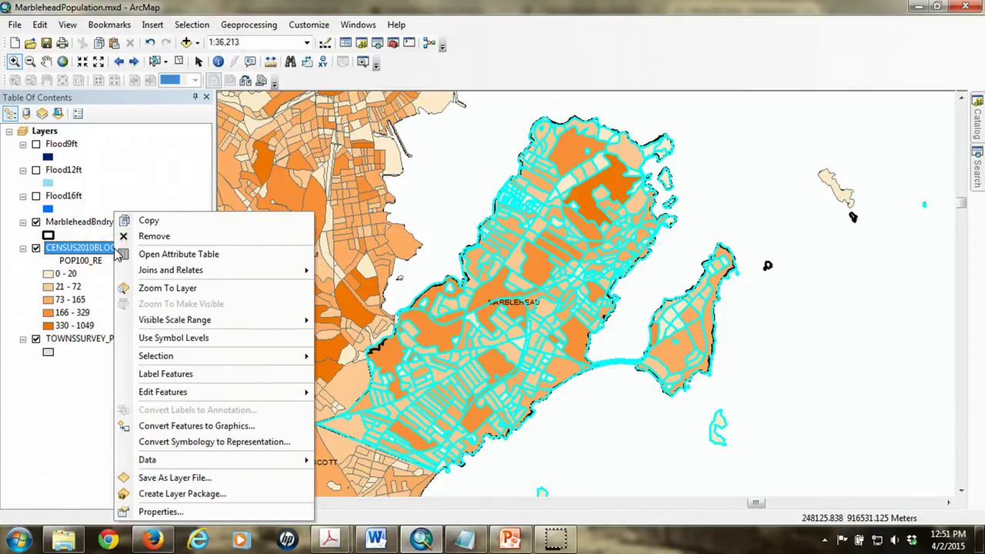
pyautogui.moveTo(232, 461)
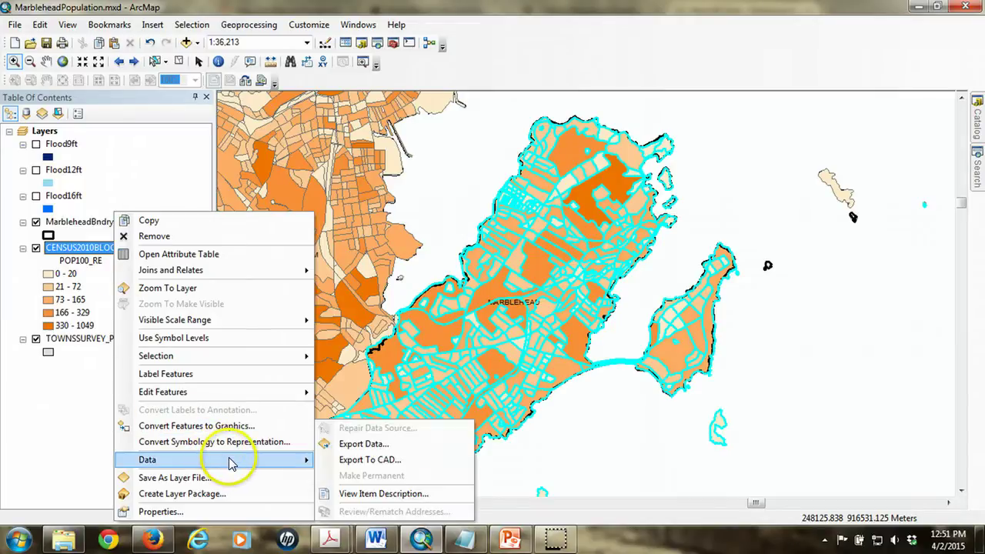
pyautogui.click(366, 443)
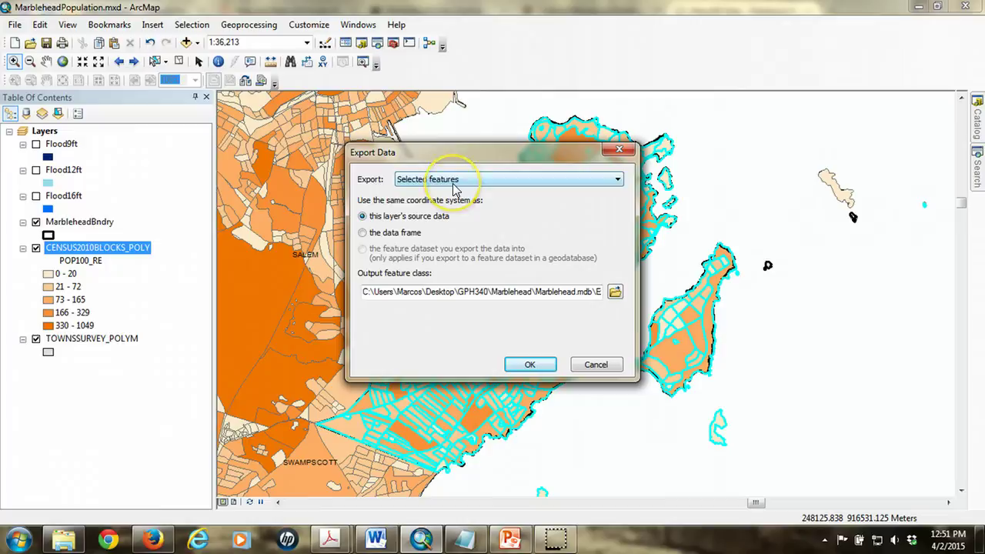
pyautogui.click(616, 292)
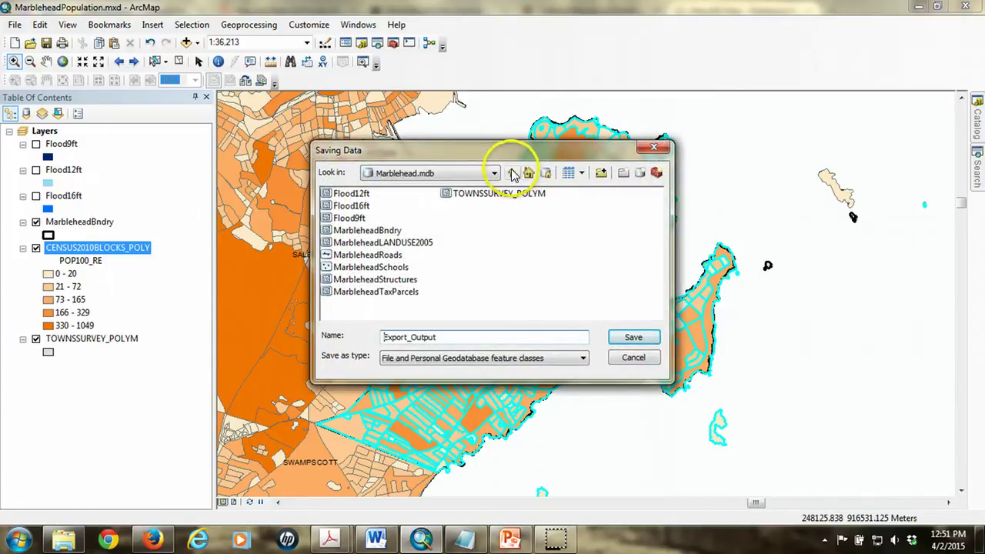
pyautogui.click(512, 172)
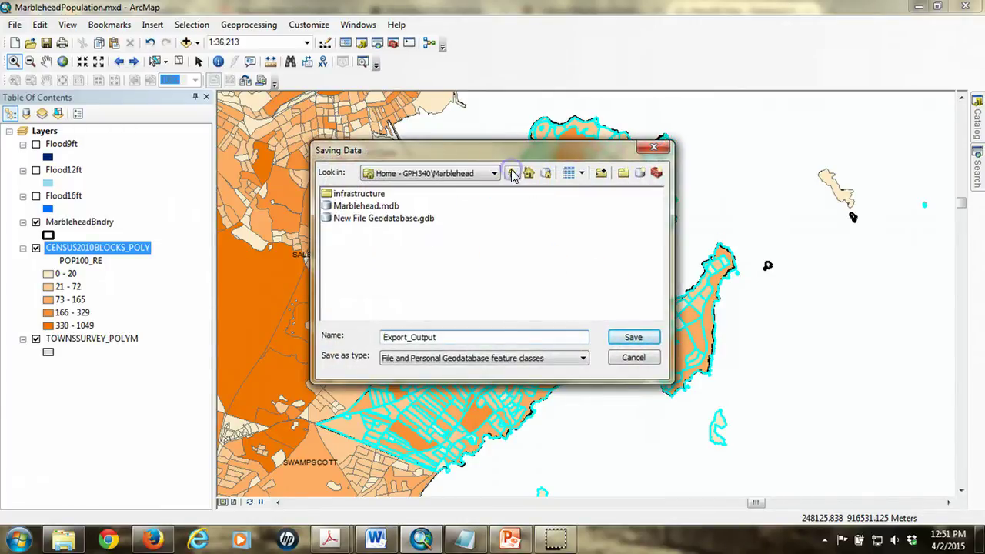
pyautogui.click(431, 360)
pyautogui.click(431, 372)
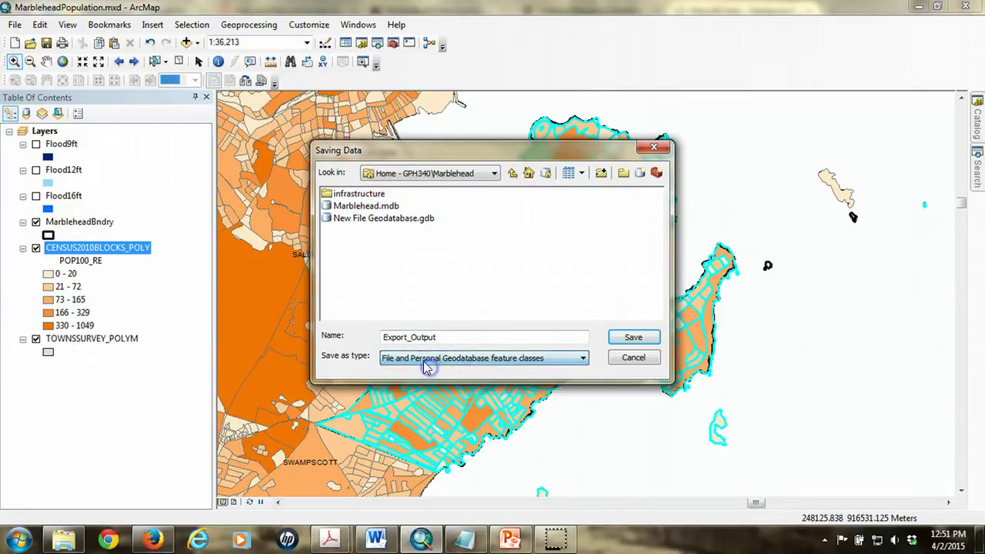
# - Save the export as MarbleheadBlocks inside Marblehead.mdb and run it
pyautogui.doubleClick(368, 207)
pyautogui.moveTo(466, 338); pyautogui.dragTo(341, 340)
pyautogui.write('MarbleheadBlocks')
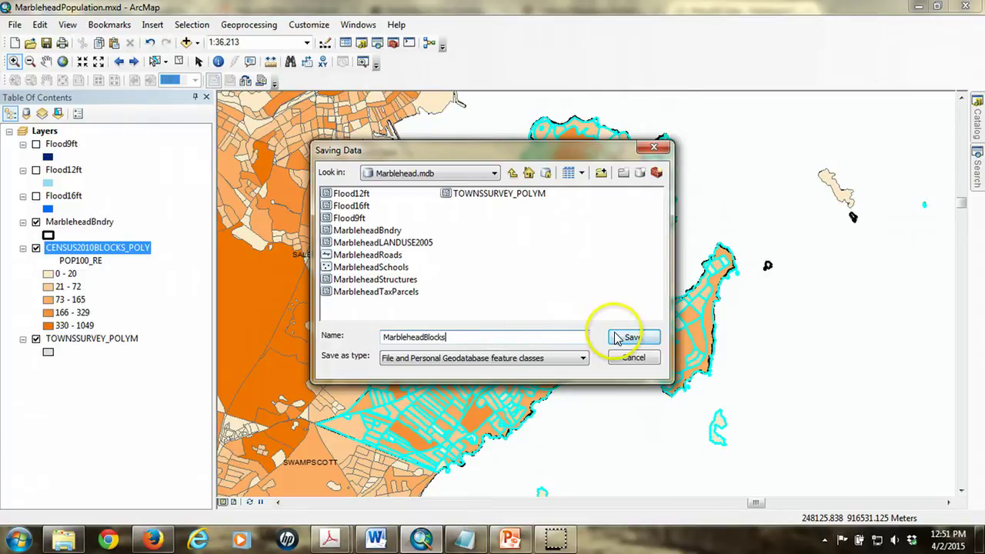
pyautogui.click(623, 336)
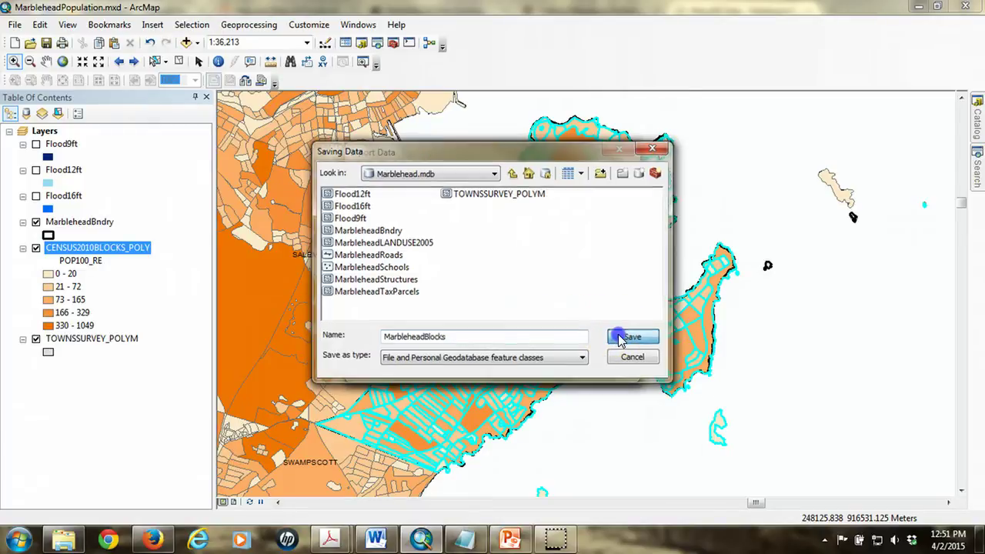
pyautogui.click(533, 365)
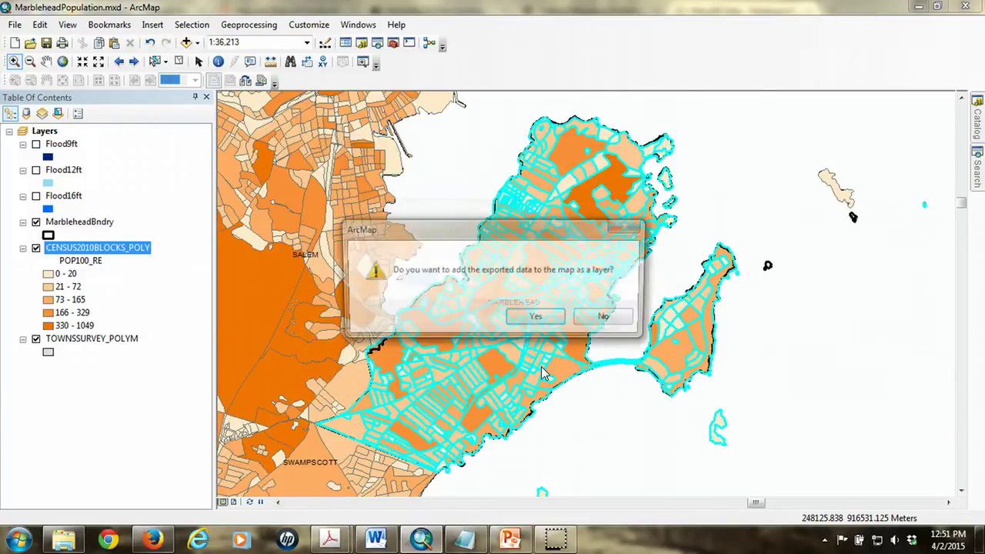
# - Add MarbleheadBlocks to the map, hide CENSUS2010BLOCKS_POLY, and place MarbleheadBlocks below MarbleheadBndry
pyautogui.click(548, 318)
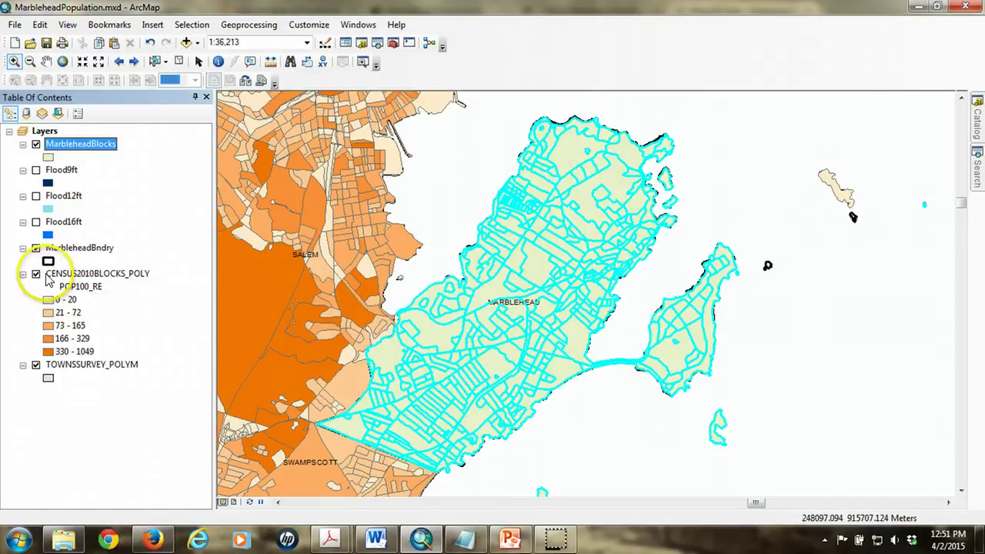
pyautogui.click(36, 274)
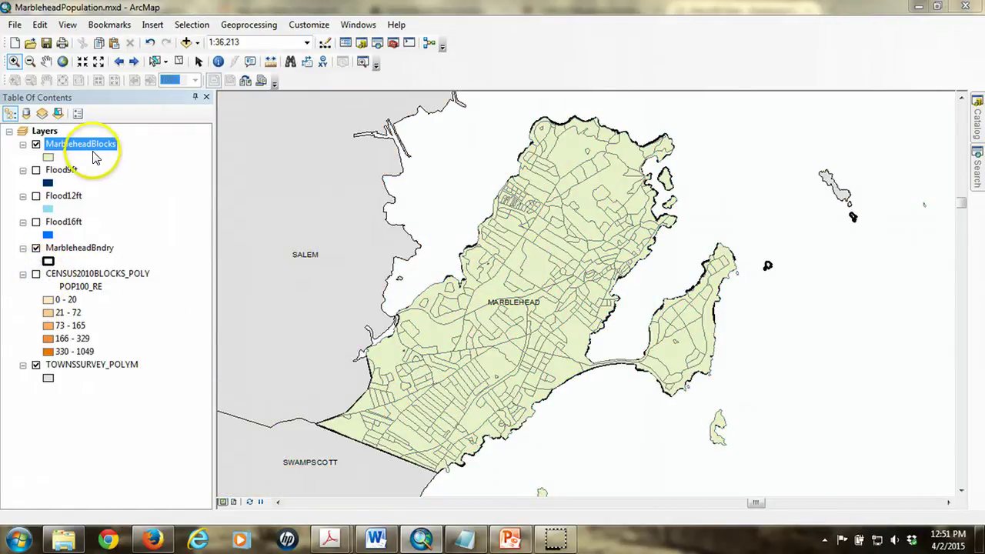
pyautogui.moveTo(93, 146); pyautogui.dragTo(89, 257)
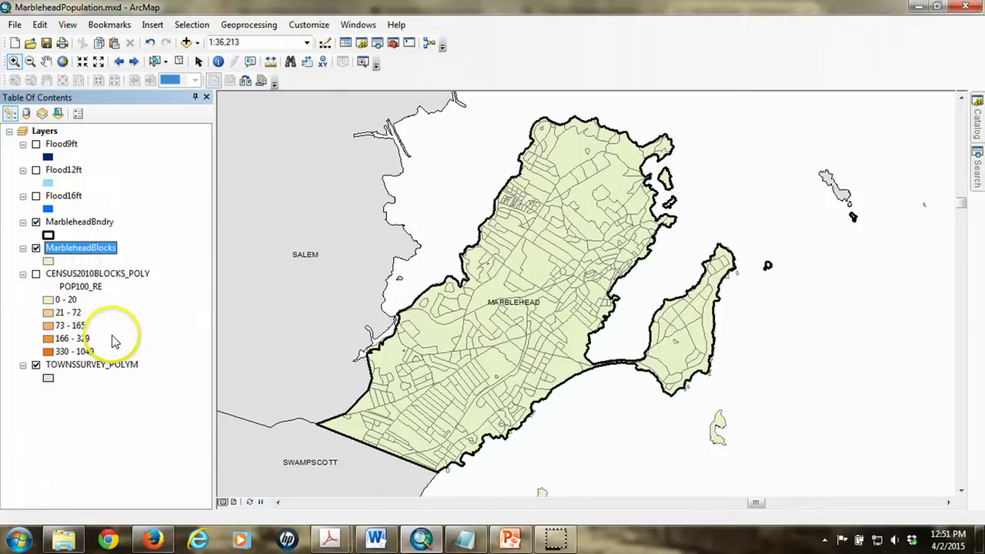
pyautogui.doubleClick(108, 248)
# - Shade MarbleheadBlocks by POP100_RE in five graduated classes (0–22 to 227–462) and turn on Flood16ft
pyautogui.click(292, 155)
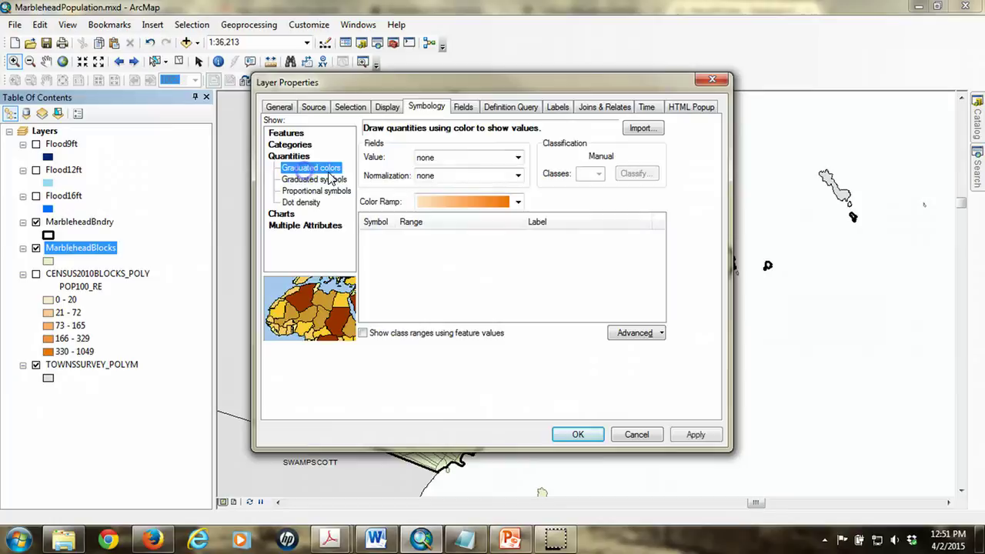
pyautogui.click(518, 158)
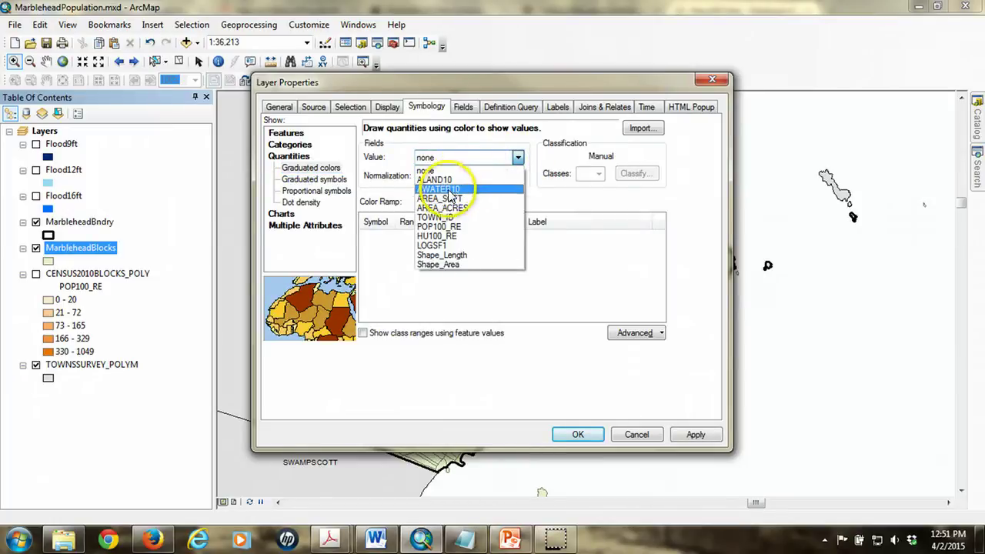
pyautogui.click(439, 226)
pyautogui.click(583, 429)
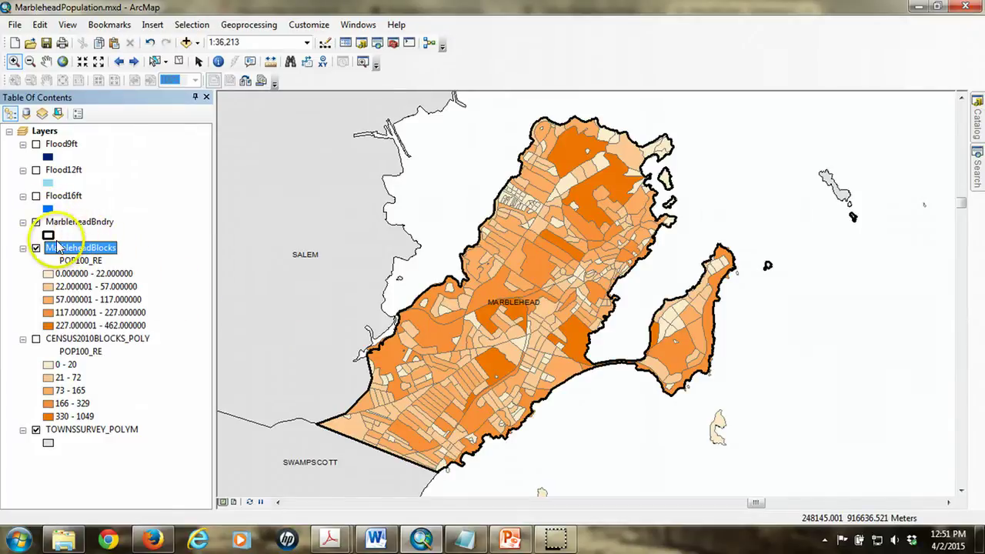
pyautogui.click(36, 195)
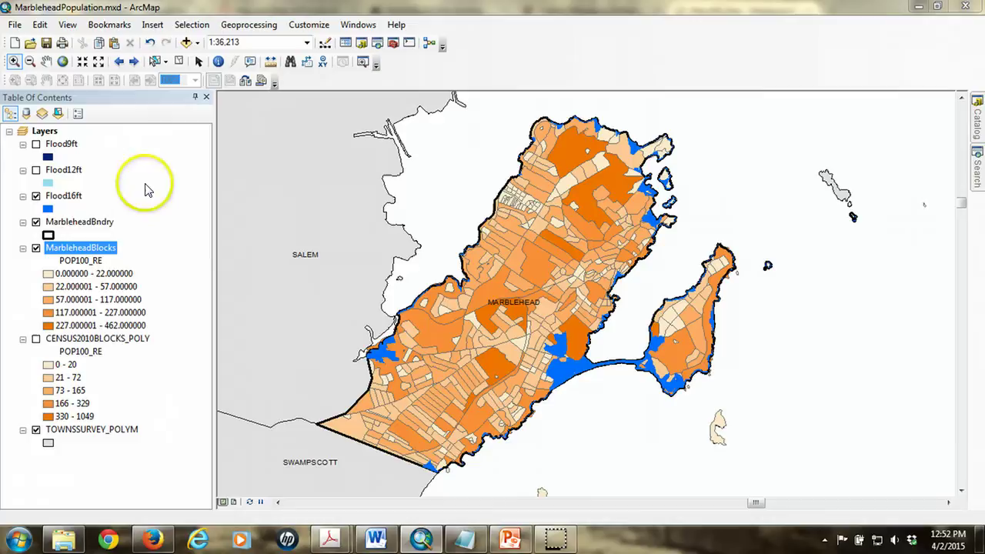
# - Point the Current and Scratch Workspace environments to the Marblehead.mdb geodatabase
pyautogui.click(248, 24)
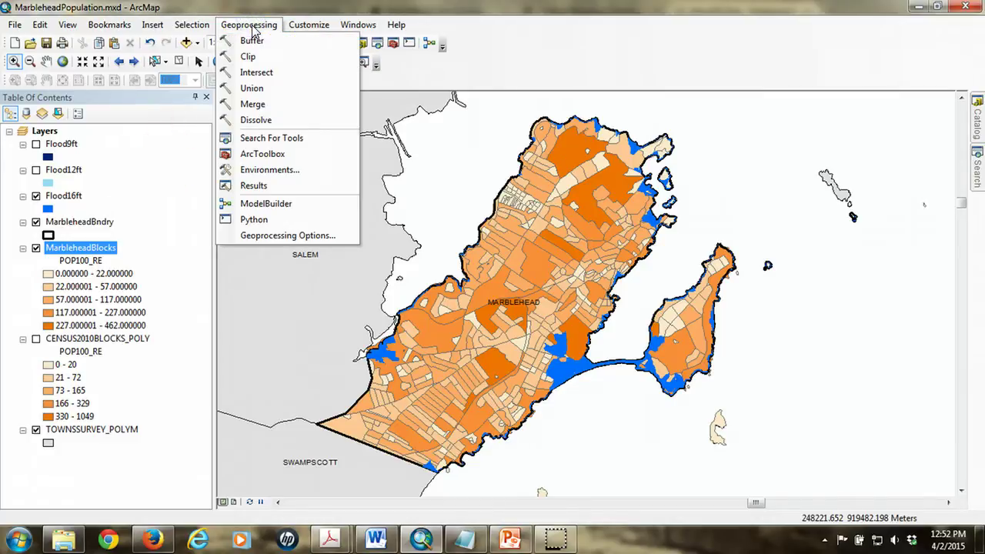
pyautogui.click(267, 170)
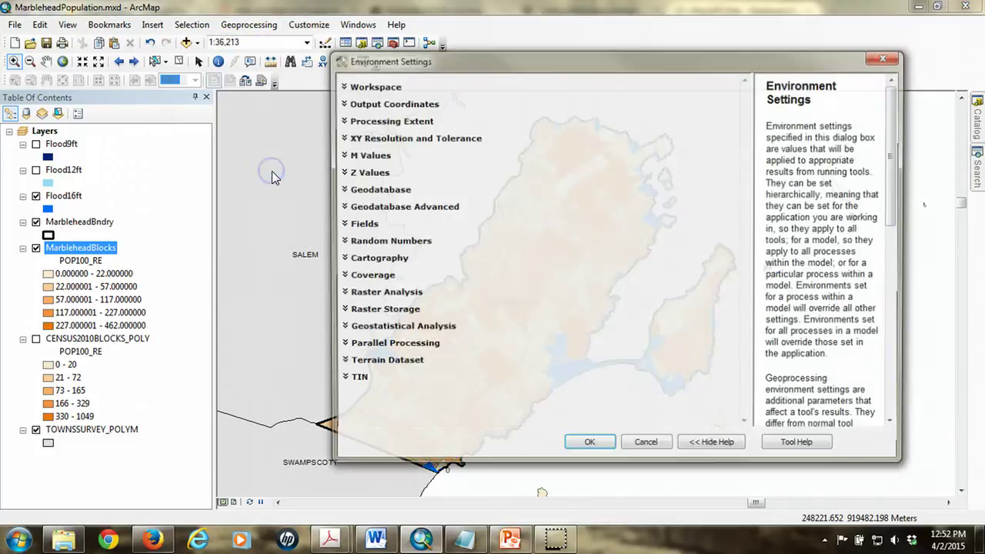
pyautogui.click(375, 86)
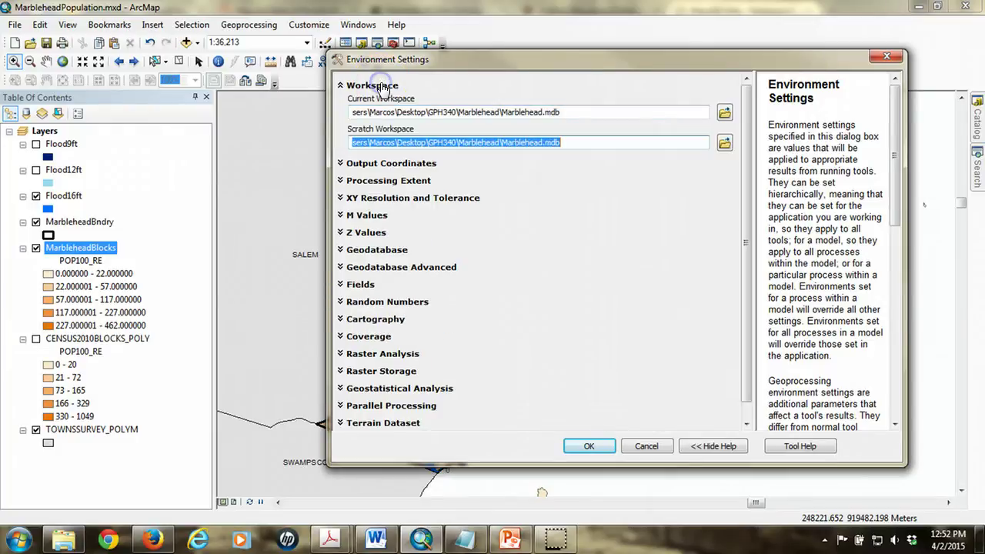
pyautogui.click(726, 113)
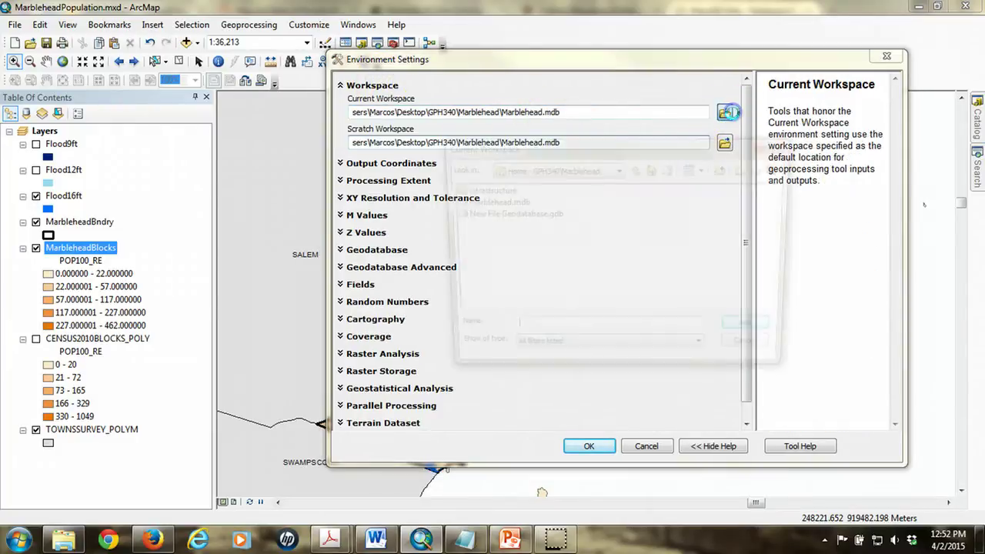
pyautogui.click(489, 202)
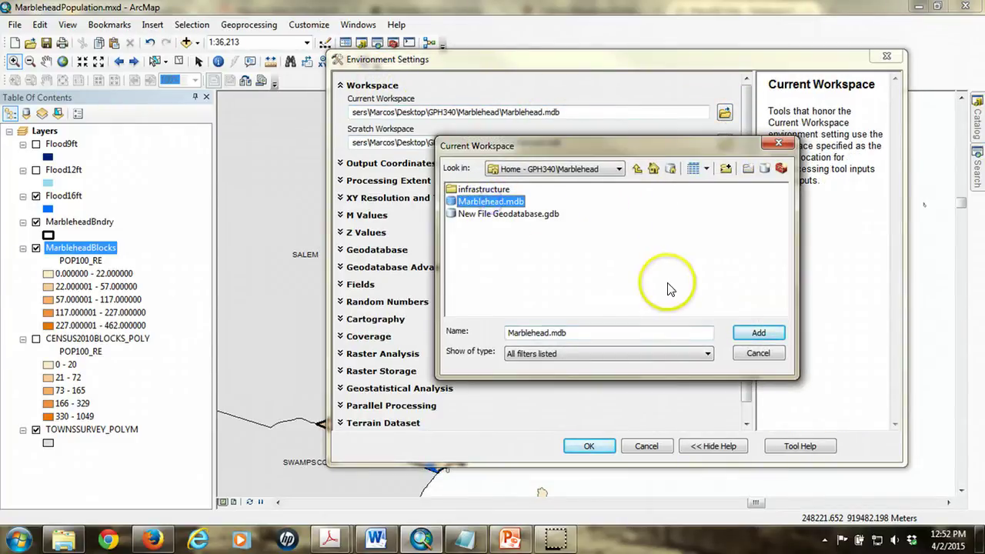
pyautogui.click(757, 332)
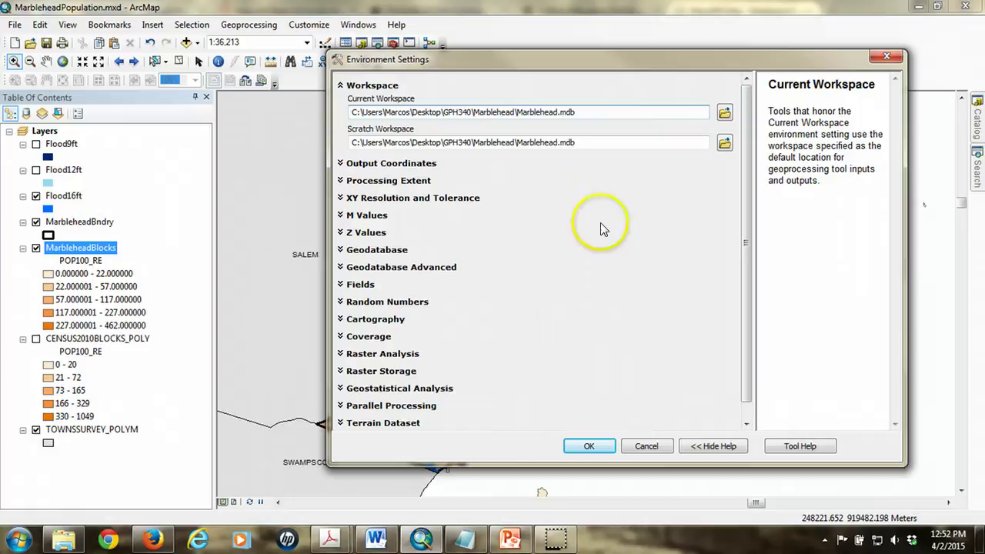
pyautogui.click(589, 447)
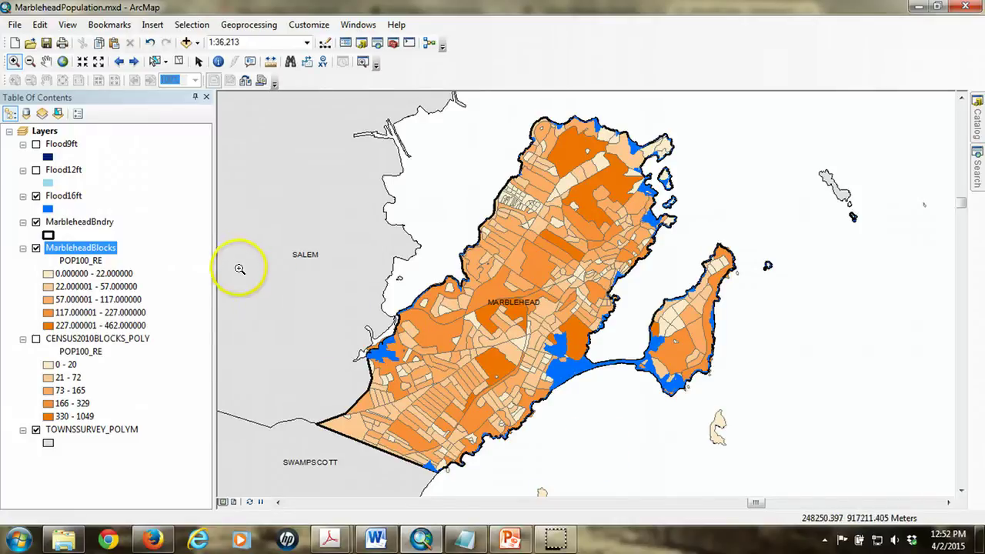
# - Clip MarbleheadBlocks by Flood16ft, naming the output MarbleheadBlocks_Clip16
pyautogui.click(263, 28)
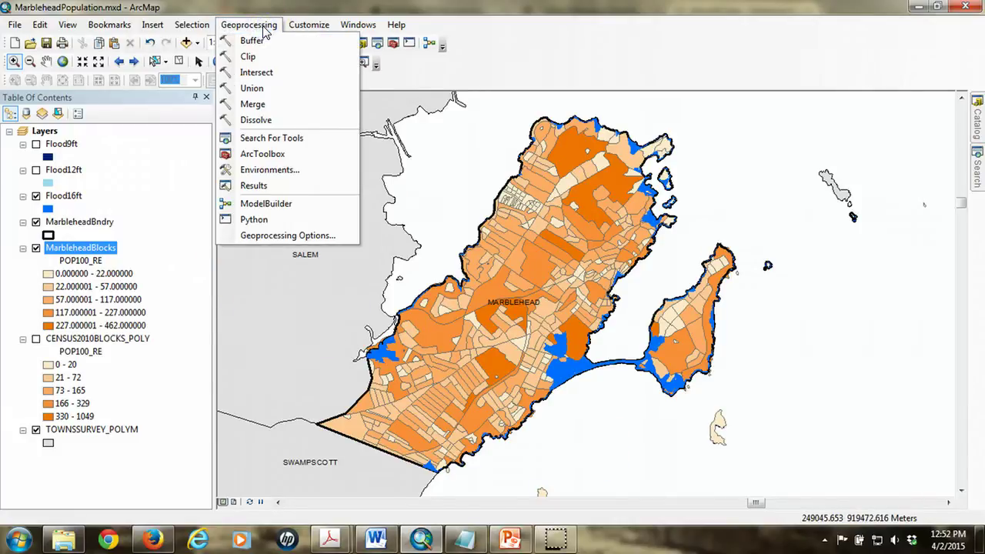
pyautogui.click(259, 58)
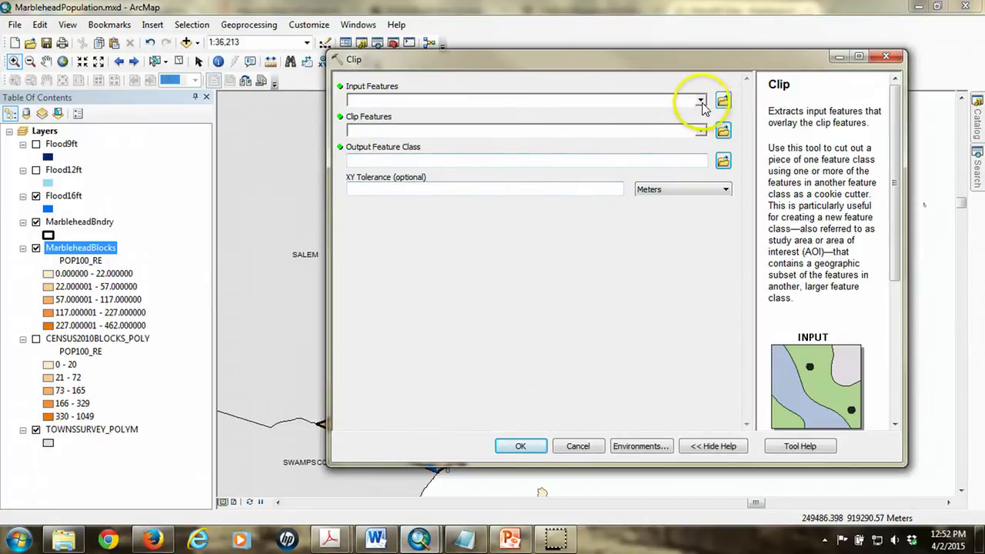
pyautogui.click(700, 101)
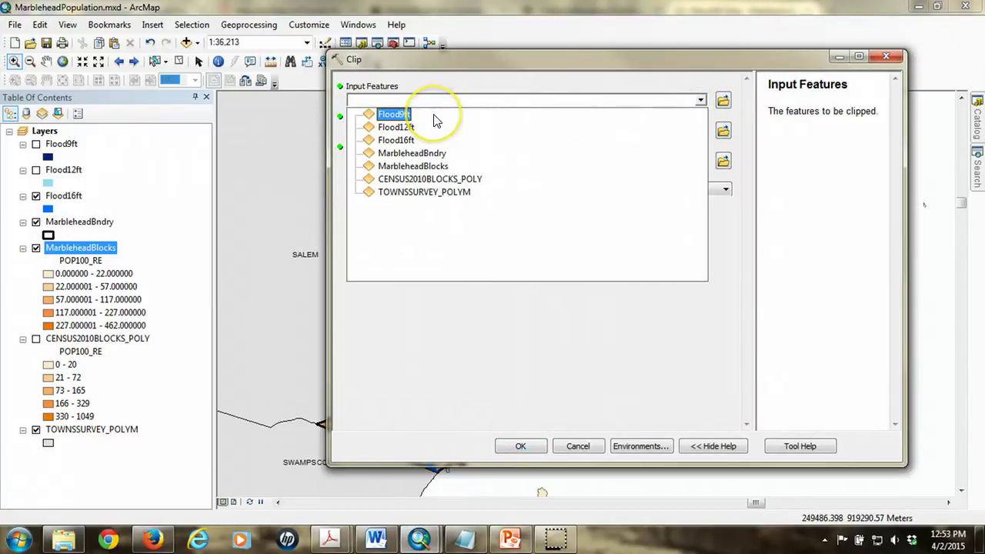
pyautogui.click(435, 165)
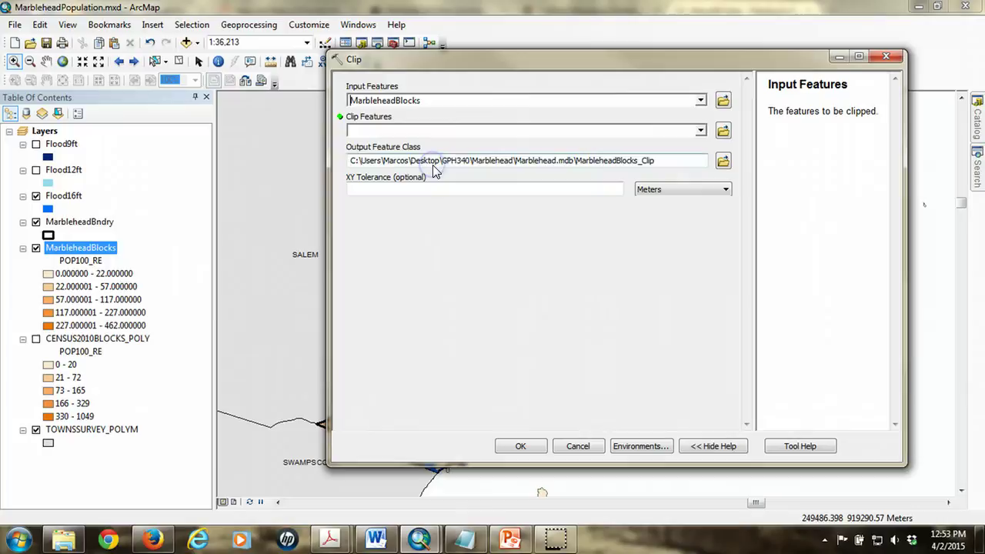
pyautogui.click(700, 130)
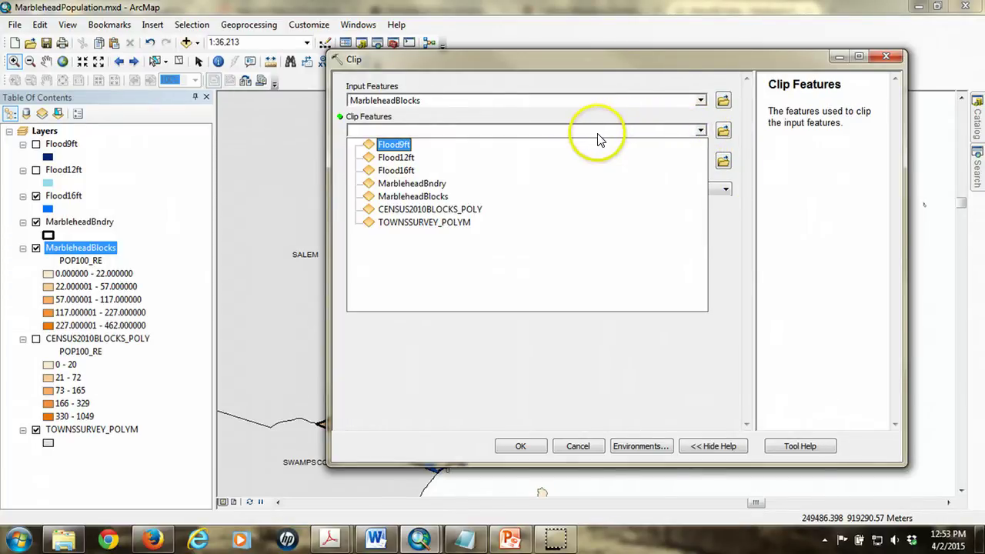
pyautogui.click(400, 170)
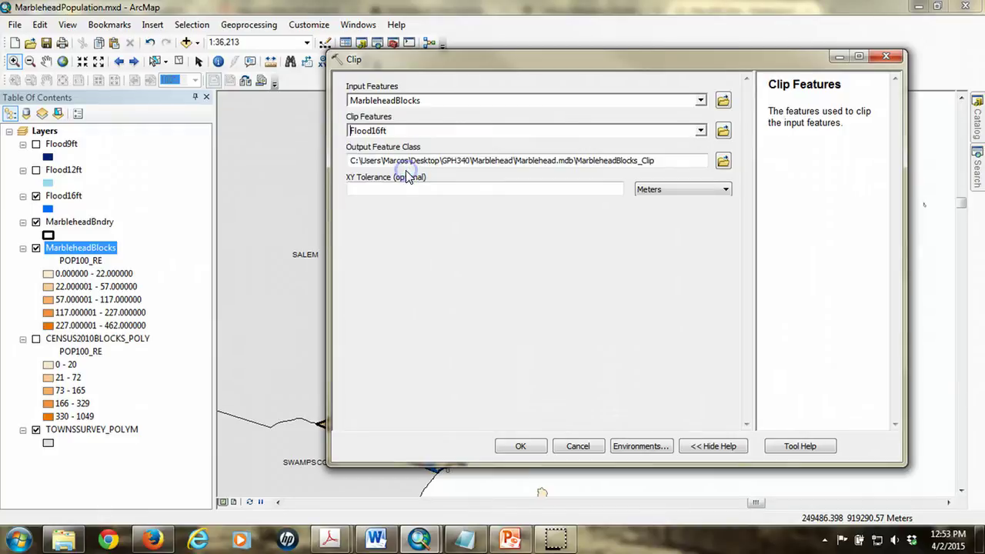
pyautogui.click(683, 162)
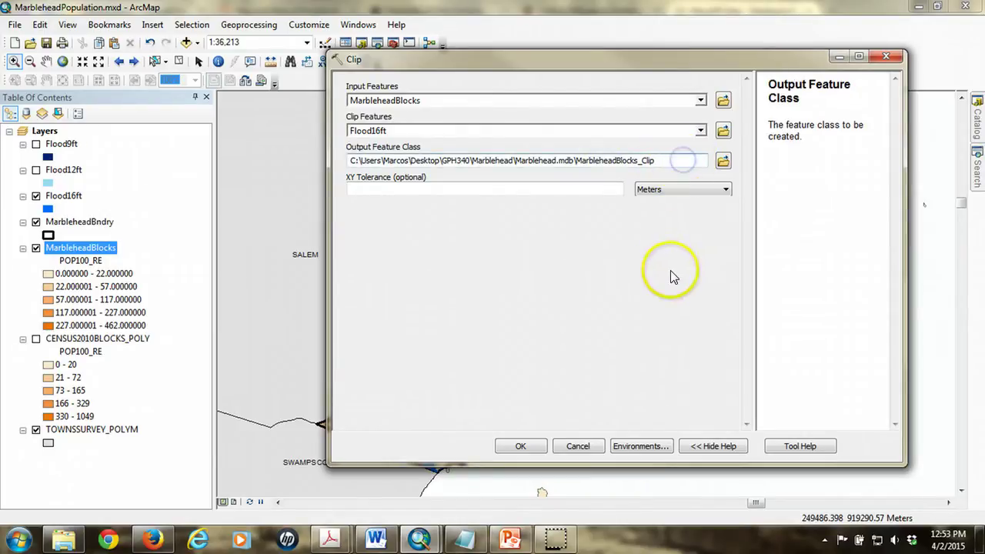
pyautogui.write('16')
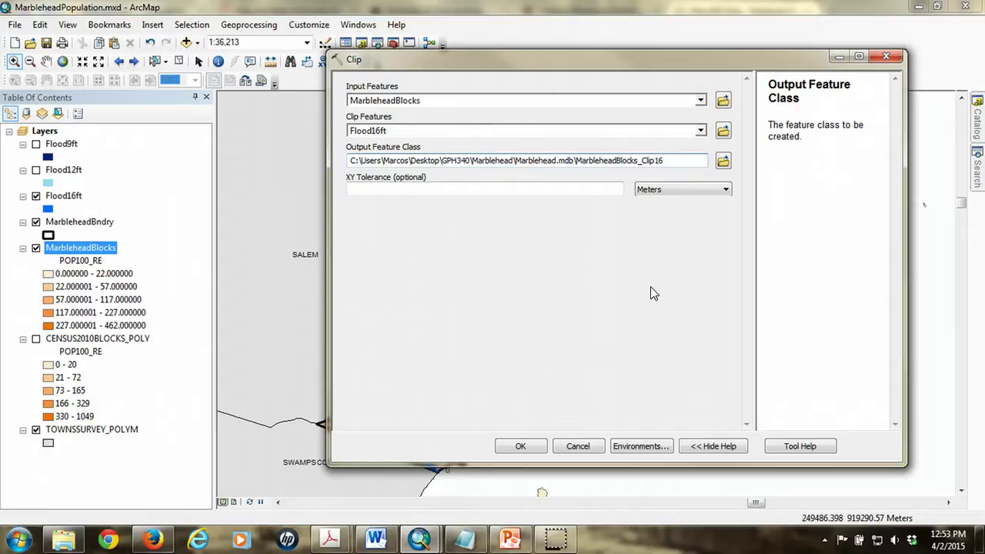
pyautogui.click(531, 189)
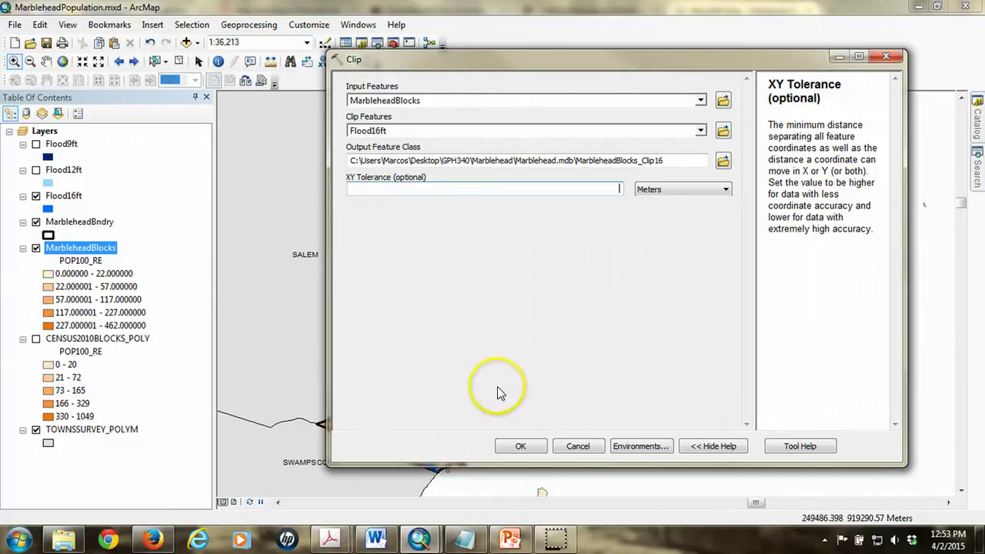
pyautogui.click(537, 450)
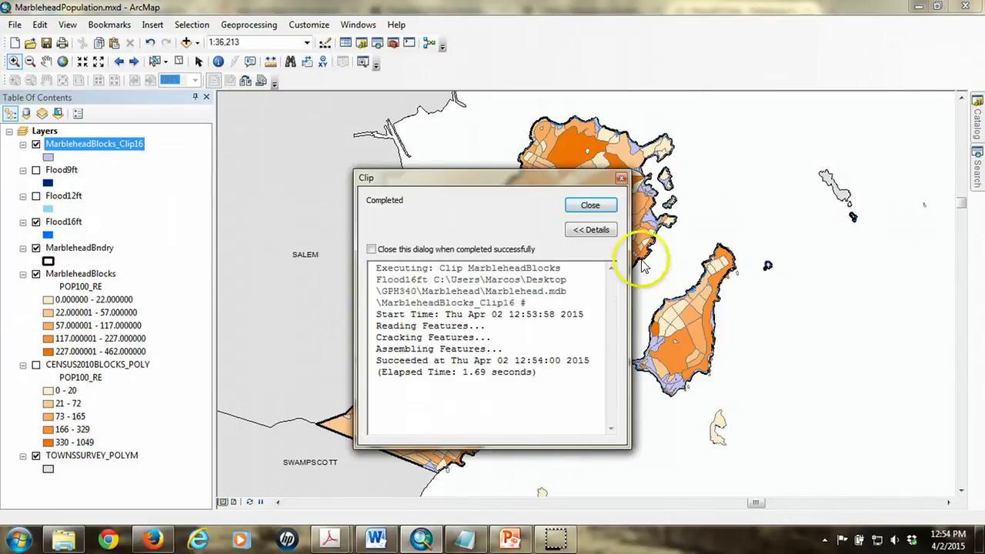
# - Close the completed Clip progress report
pyautogui.click(589, 204)
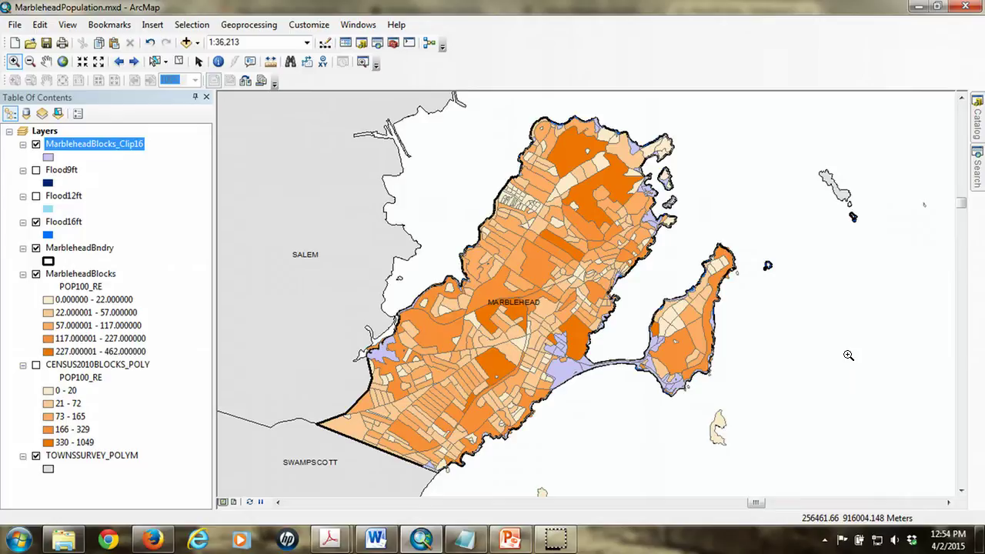
# - Open the MarbleheadBlocks_Clip16 attribute table and scroll across its columns
pyautogui.rightClick(127, 144)
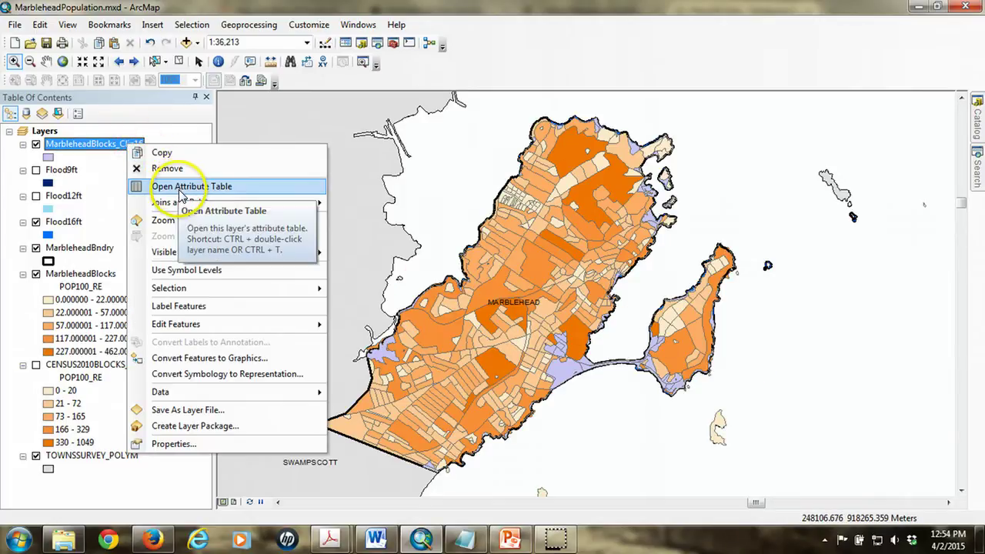
pyautogui.click(185, 186)
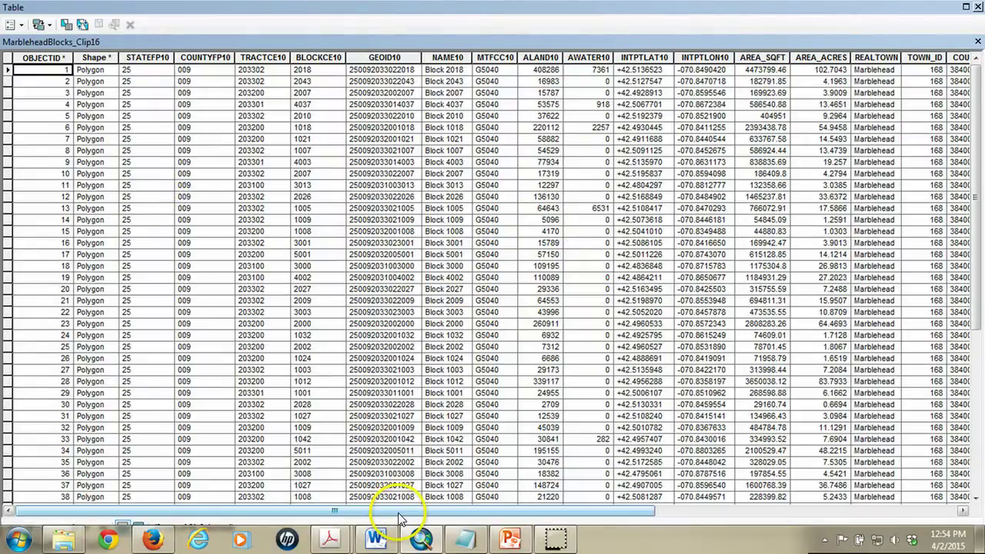
pyautogui.moveTo(400, 513); pyautogui.dragTo(713, 534)
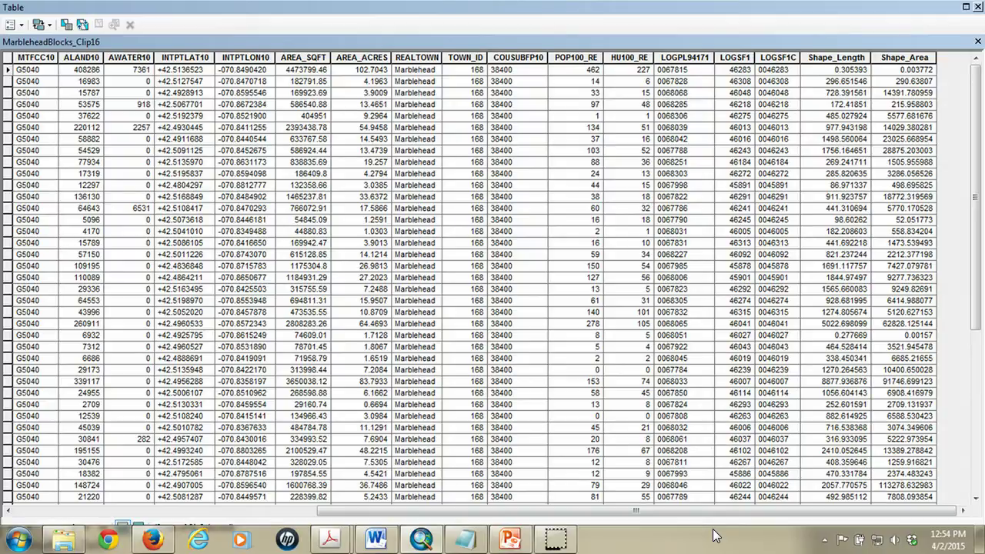
pyautogui.click(712, 513)
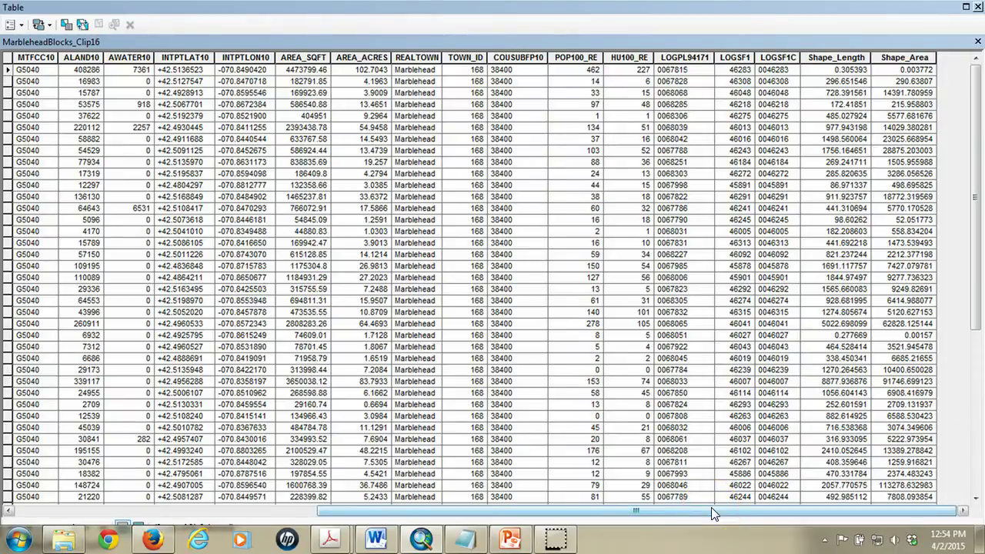
pyautogui.moveTo(710, 507); pyautogui.dragTo(526, 510)
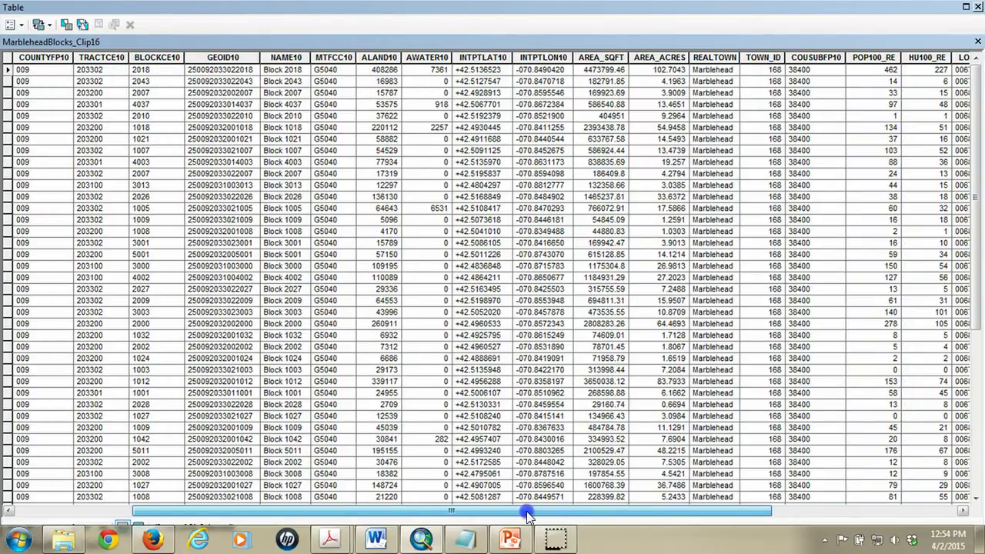
# - Select the AREA_ACRES, Shape_Length and Shape_Area columns and inspect row 2's values
pyautogui.click(593, 56)
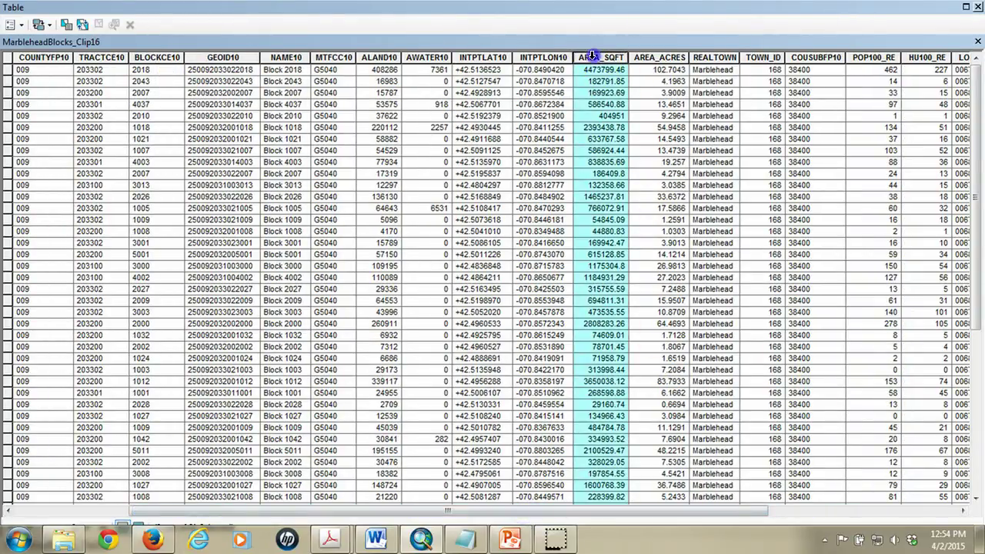
pyautogui.click(658, 57)
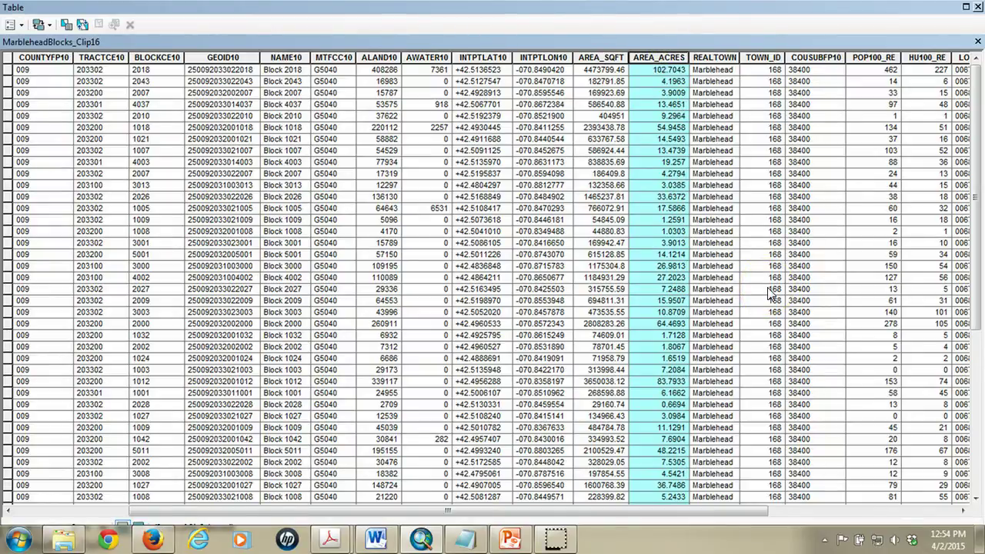
pyautogui.moveTo(596, 509); pyautogui.dragTo(794, 513)
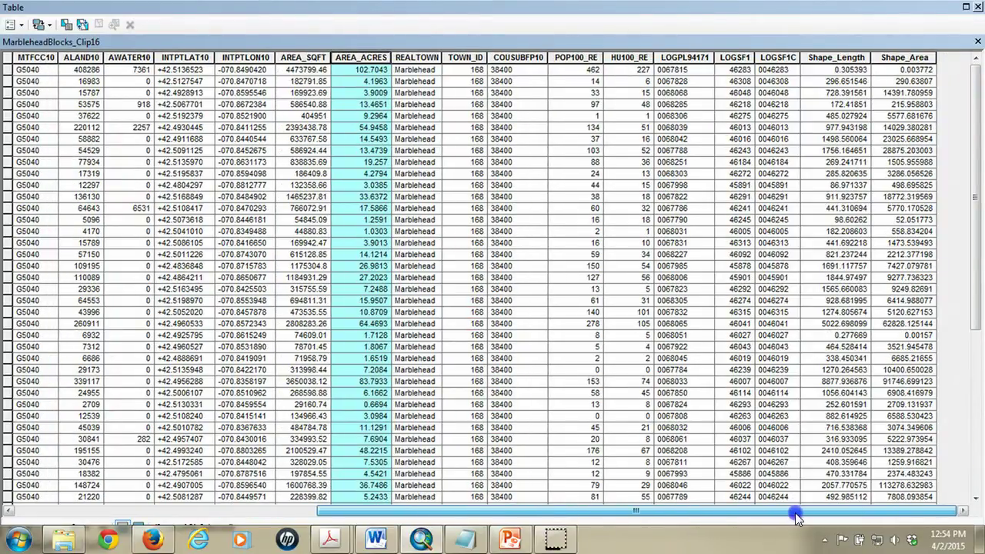
pyautogui.click(838, 57)
pyautogui.keyDown('ctrl'); pyautogui.click(892, 57); pyautogui.keyUp('ctrl')
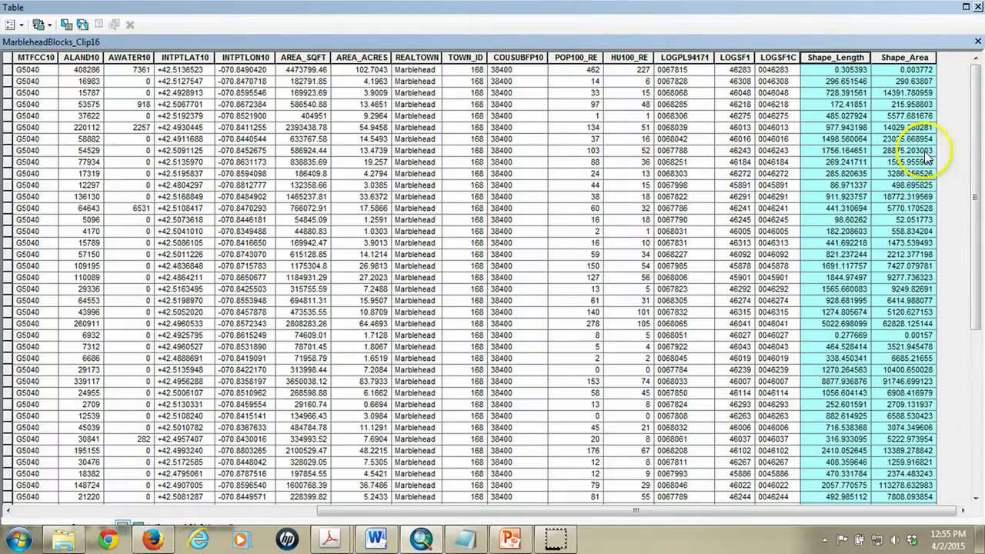
pyautogui.click(842, 81)
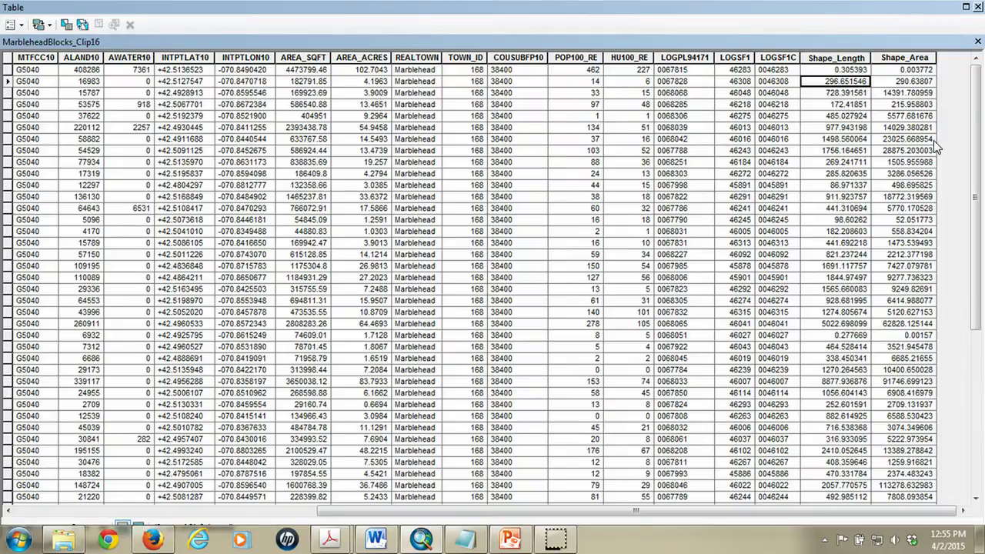
pyautogui.click(901, 83)
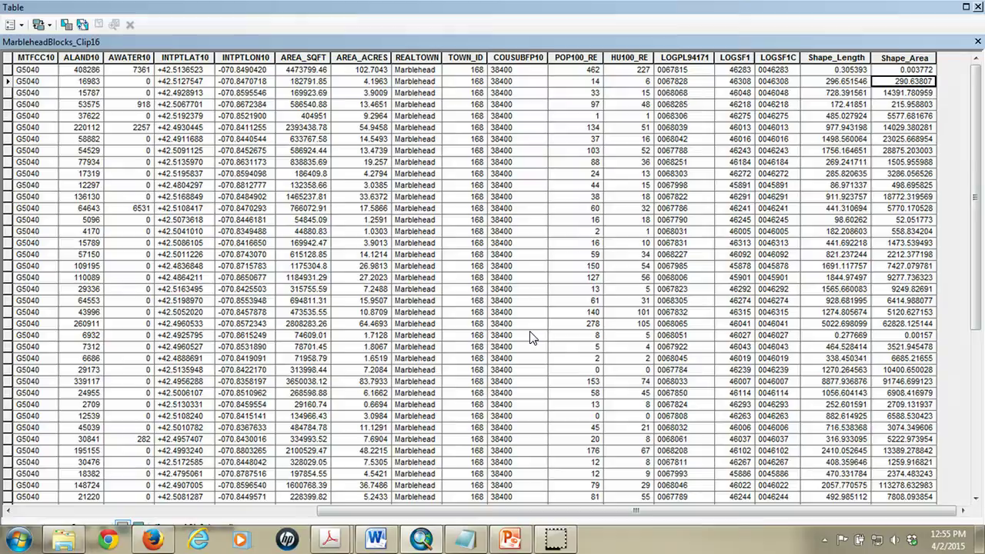
# - Add a Float field named newAcres to the table and scroll to it
pyautogui.click(18, 25)
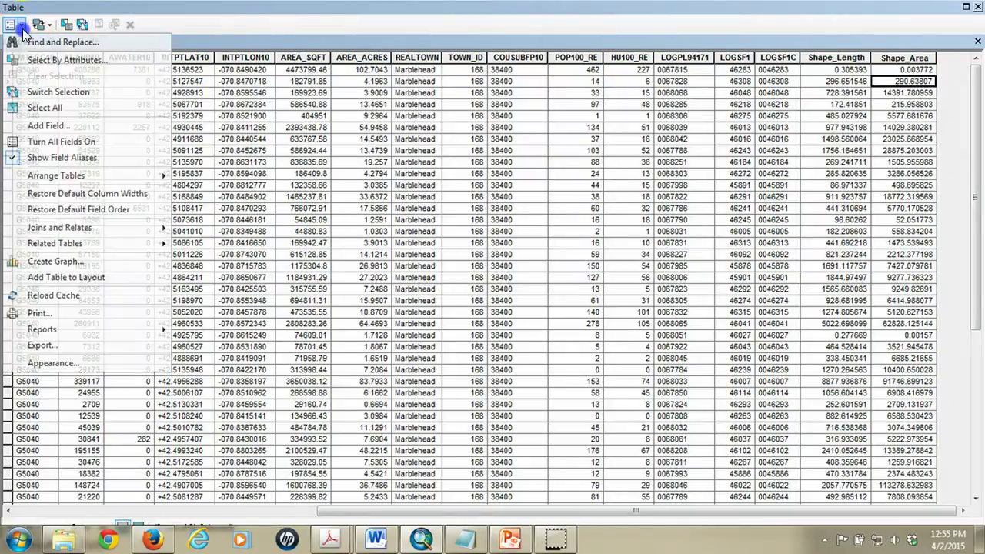
pyautogui.click(66, 126)
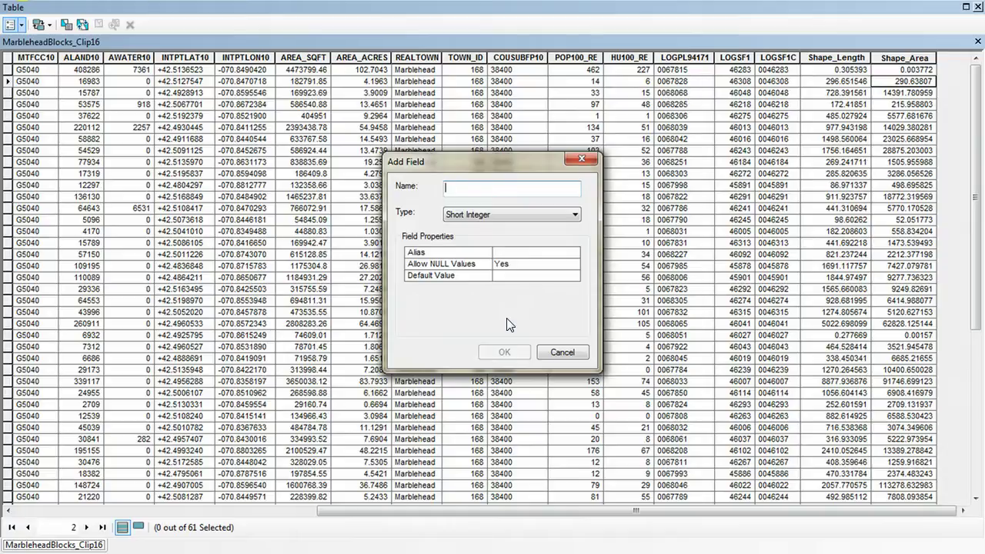
pyautogui.write('newA')
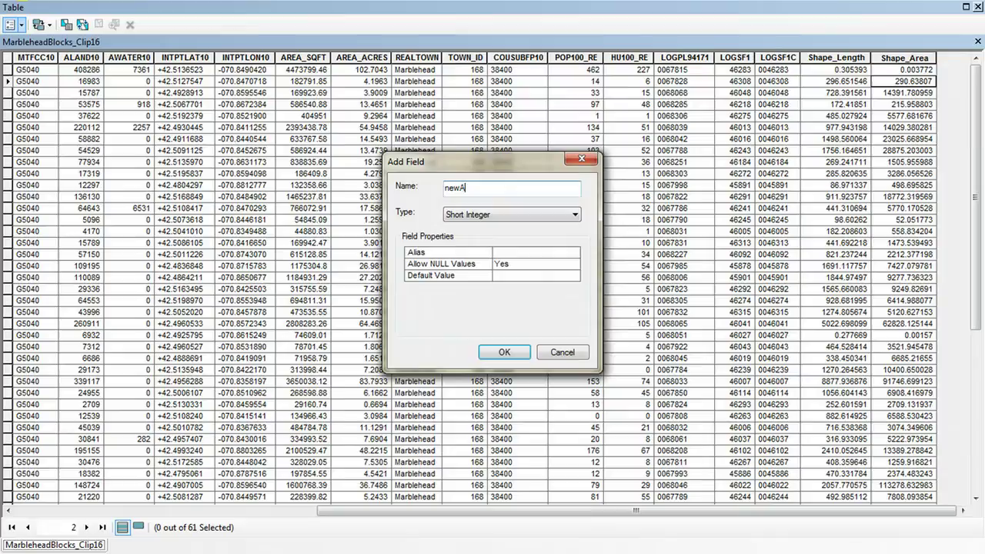
pyautogui.write('cres')
pyautogui.click(543, 217)
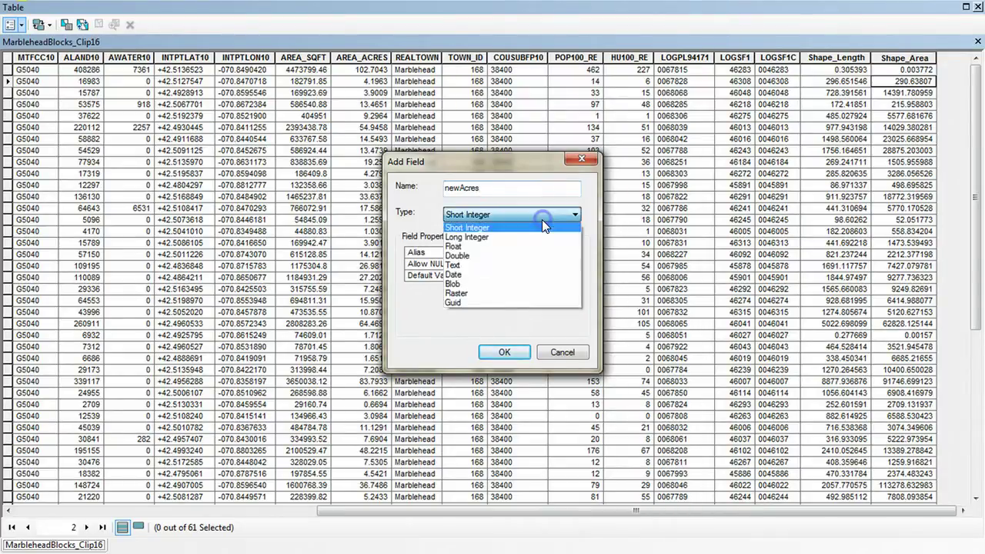
pyautogui.click(471, 245)
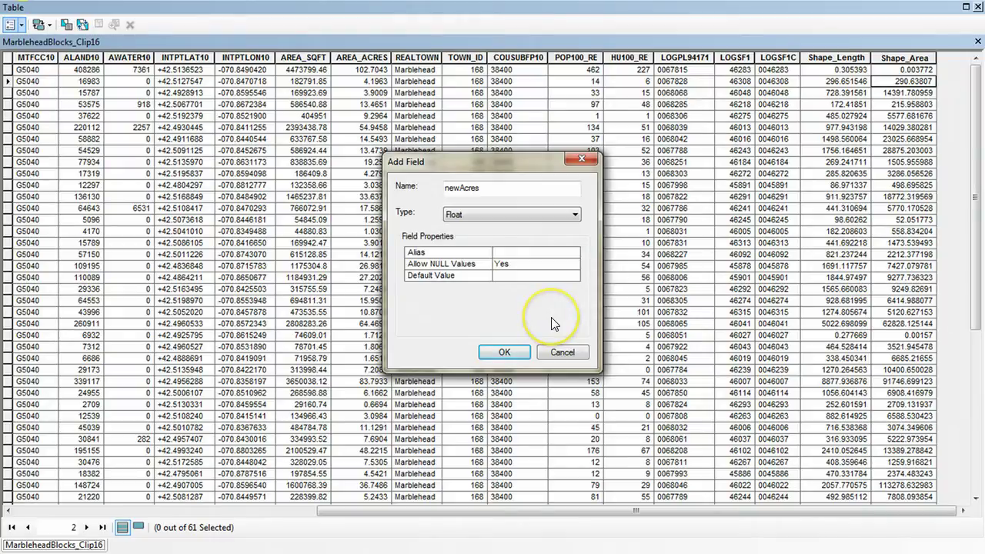
pyautogui.click(498, 353)
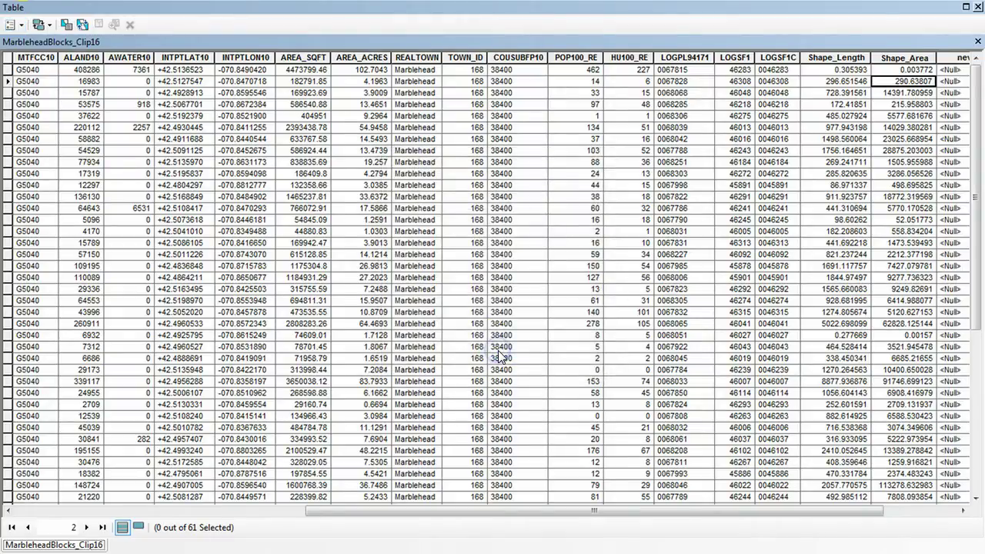
pyautogui.moveTo(662, 510); pyautogui.dragTo(741, 511)
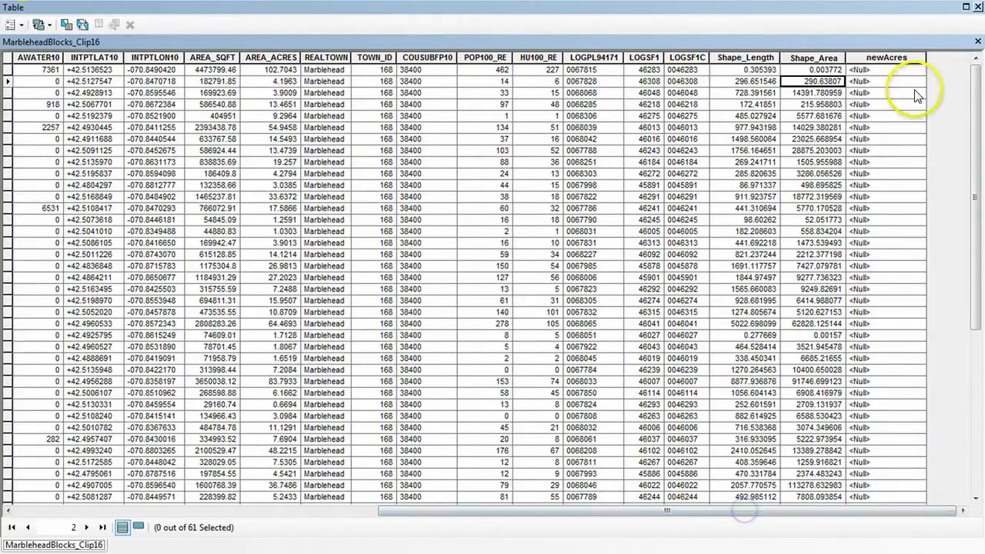
# - Calculate the newAcres geometry as each block's area in US acres
pyautogui.rightClick(848, 58)
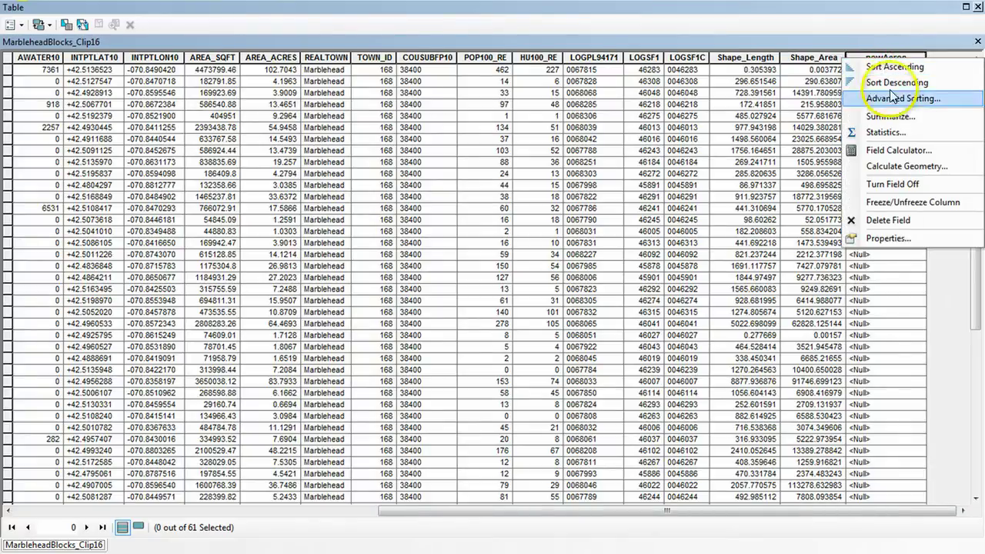
pyautogui.click(909, 165)
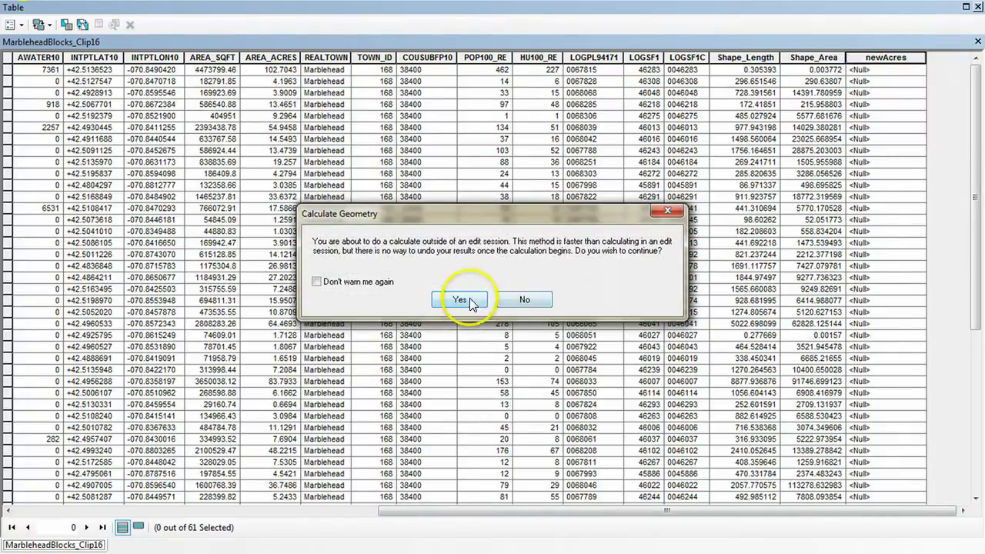
pyautogui.click(460, 299)
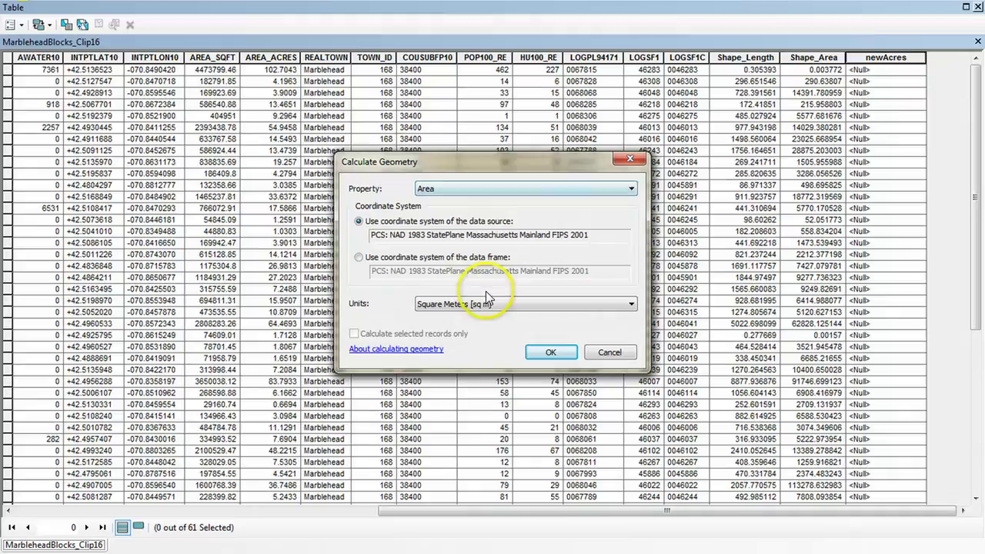
pyautogui.click(471, 305)
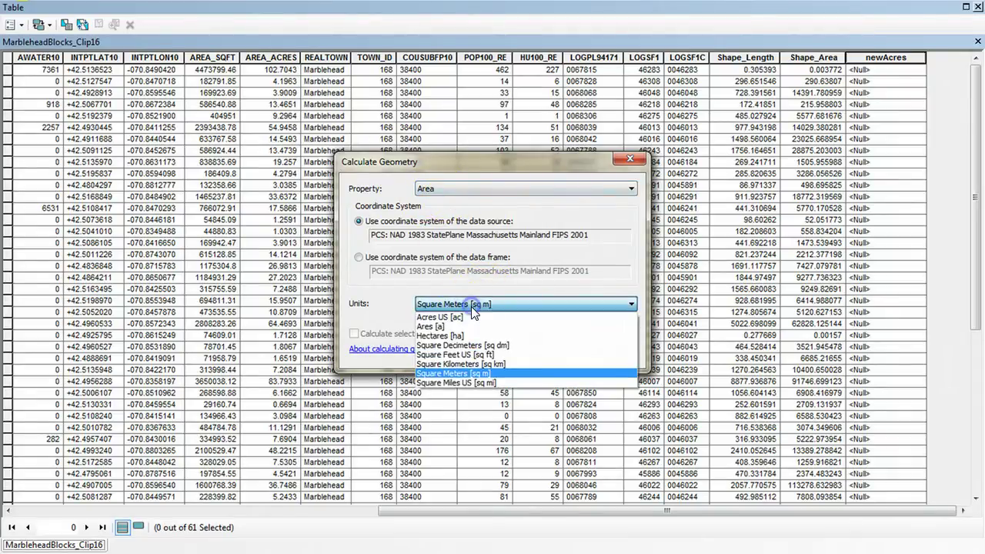
pyautogui.click(469, 316)
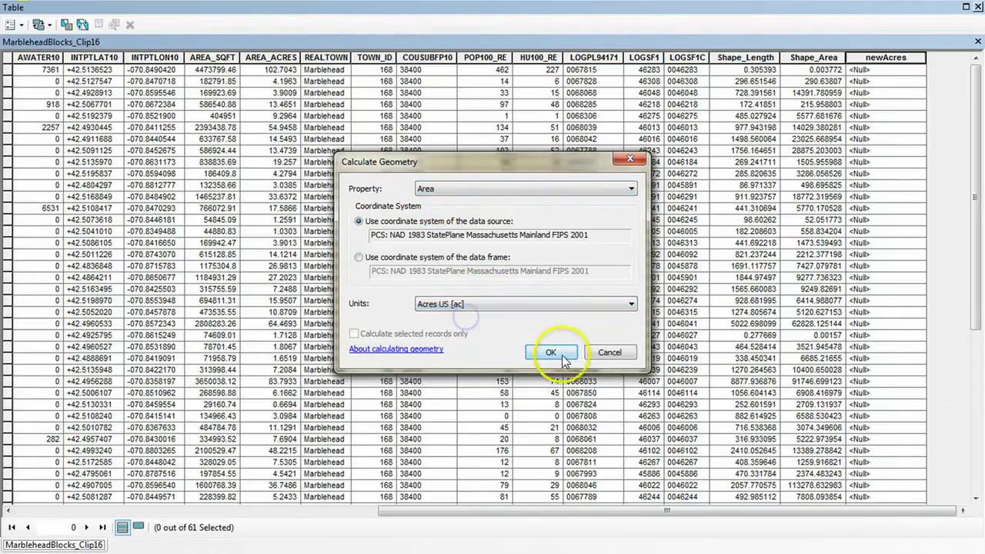
pyautogui.click(562, 356)
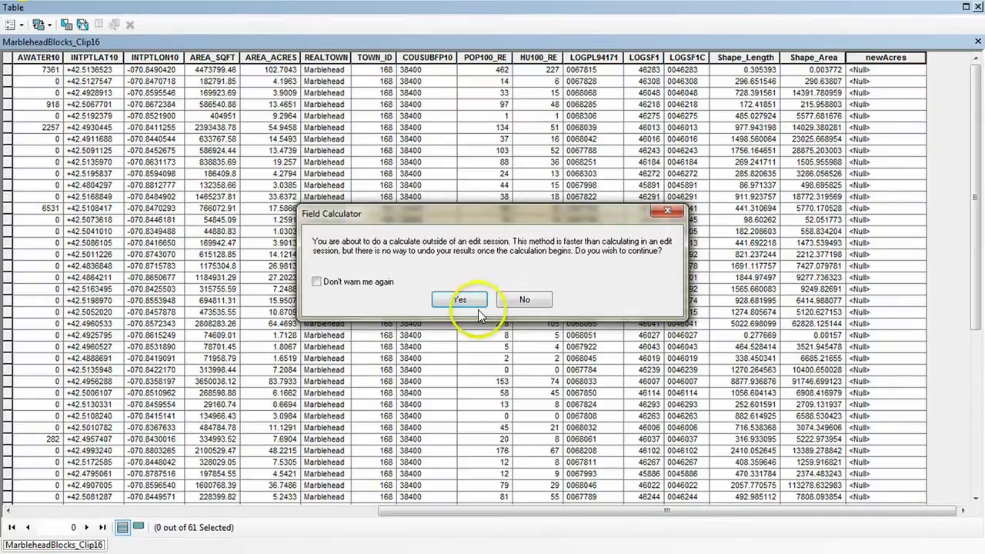
pyautogui.click(458, 298)
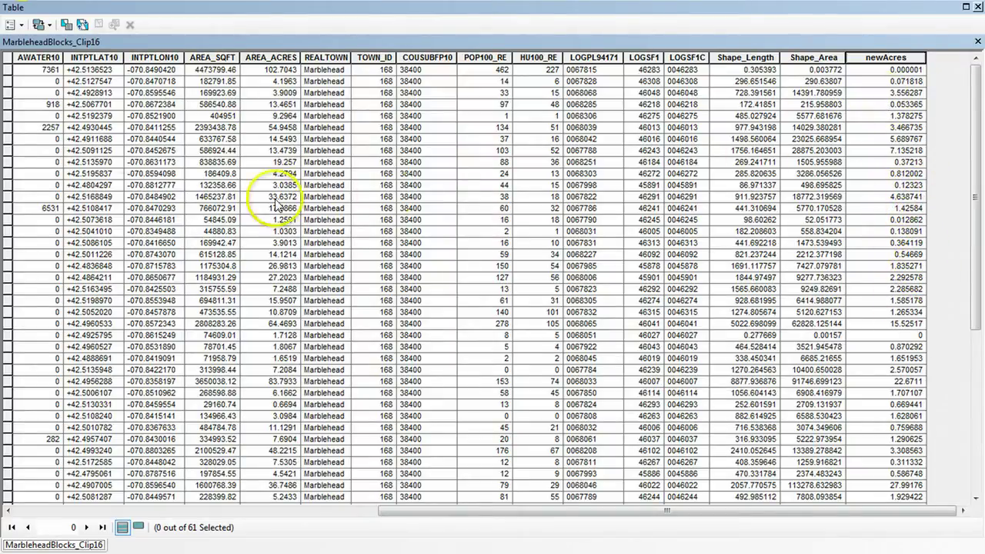
pyautogui.click(23, 26)
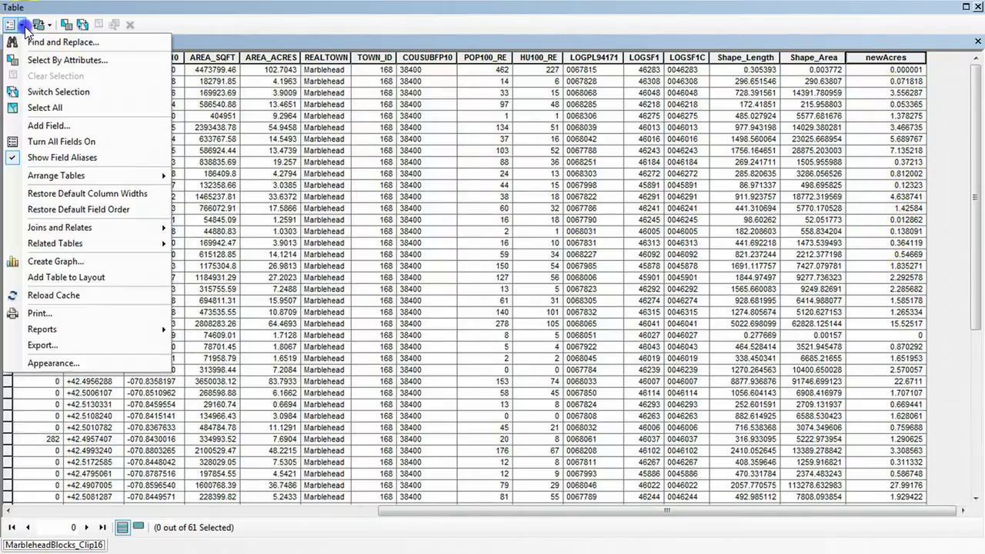
# - Add a Float field named zArea and scroll to the new column
pyautogui.click(50, 125)
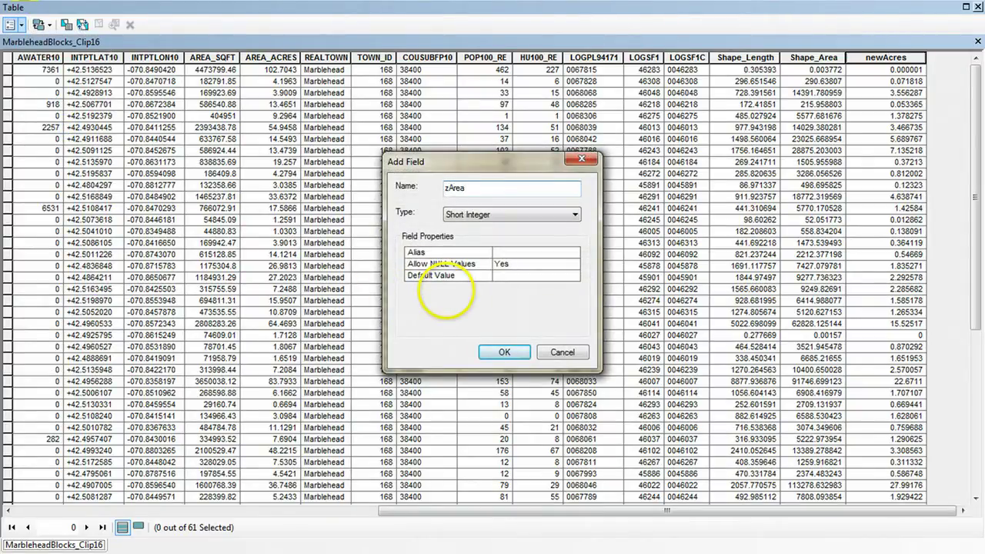
pyautogui.click(558, 216)
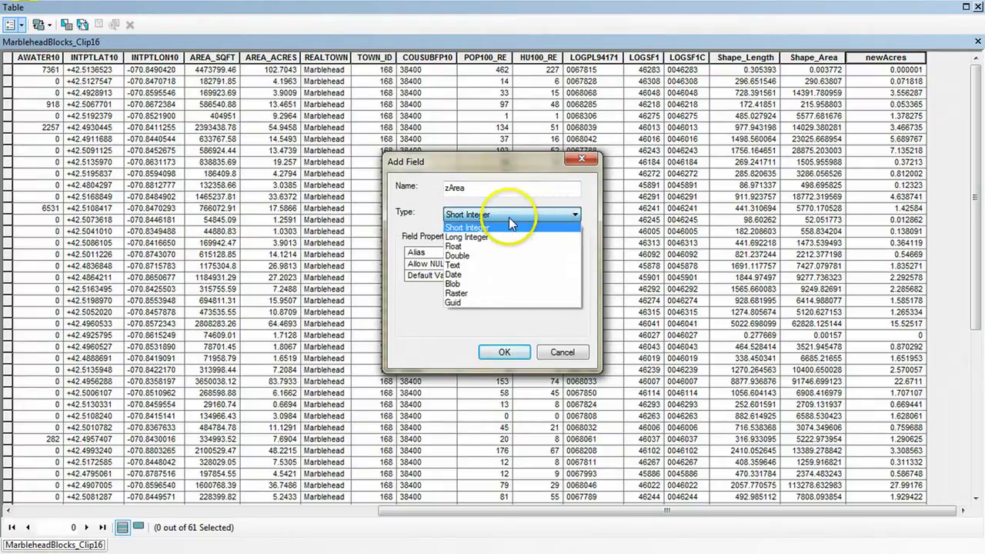
pyautogui.click(454, 246)
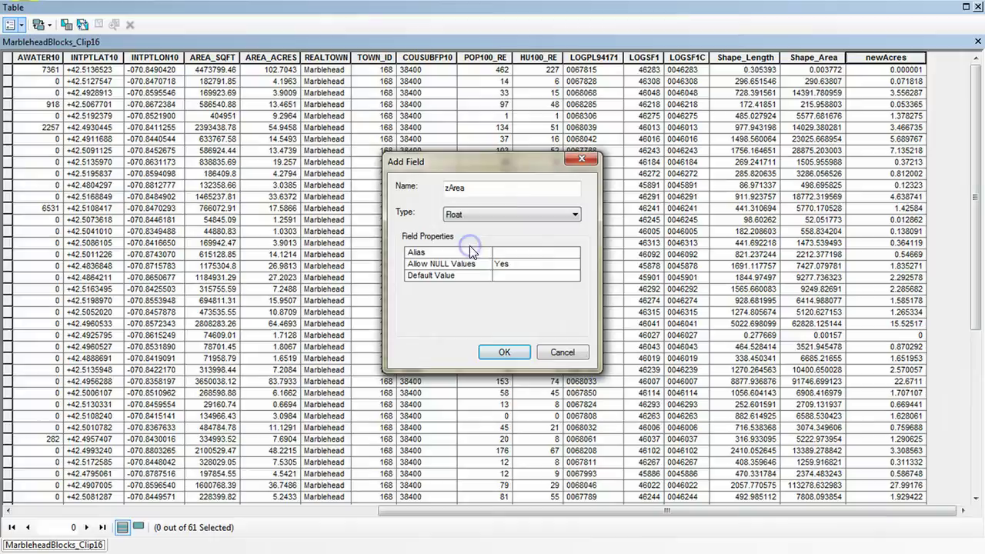
pyautogui.click(497, 352)
pyautogui.moveTo(655, 512); pyautogui.dragTo(731, 511)
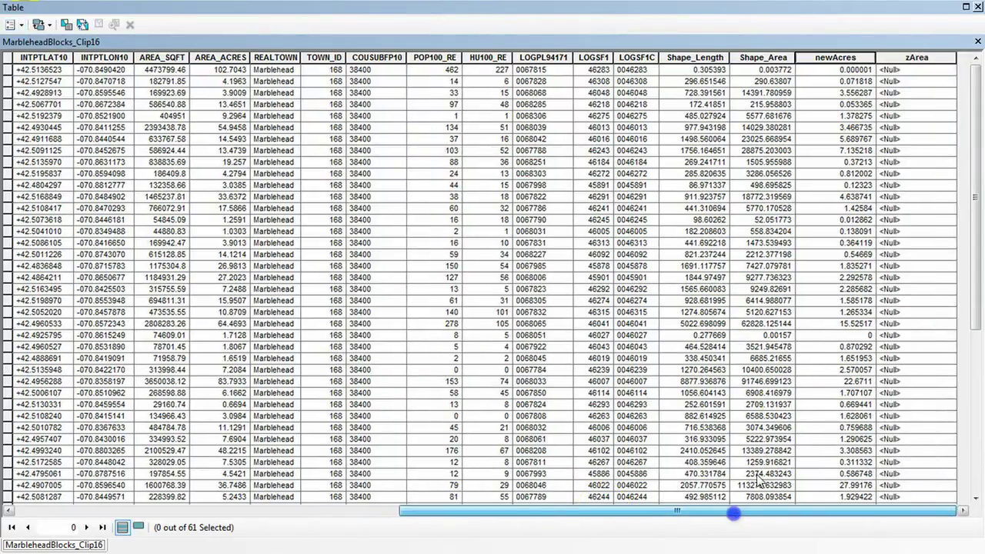
# - Calculate zArea with the expression newAcres / AREA_ACRES
pyautogui.rightClick(905, 58)
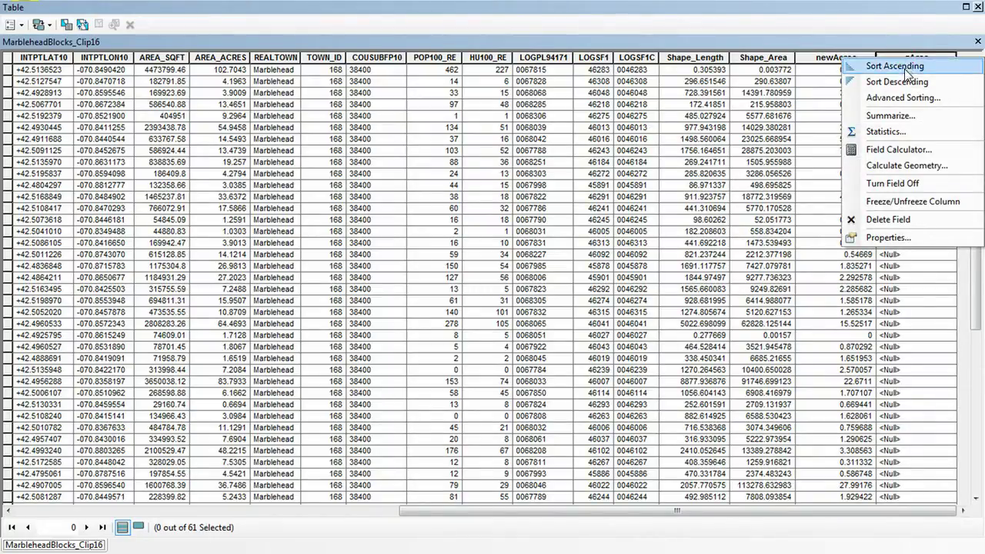
pyautogui.click(899, 150)
pyautogui.click(459, 308)
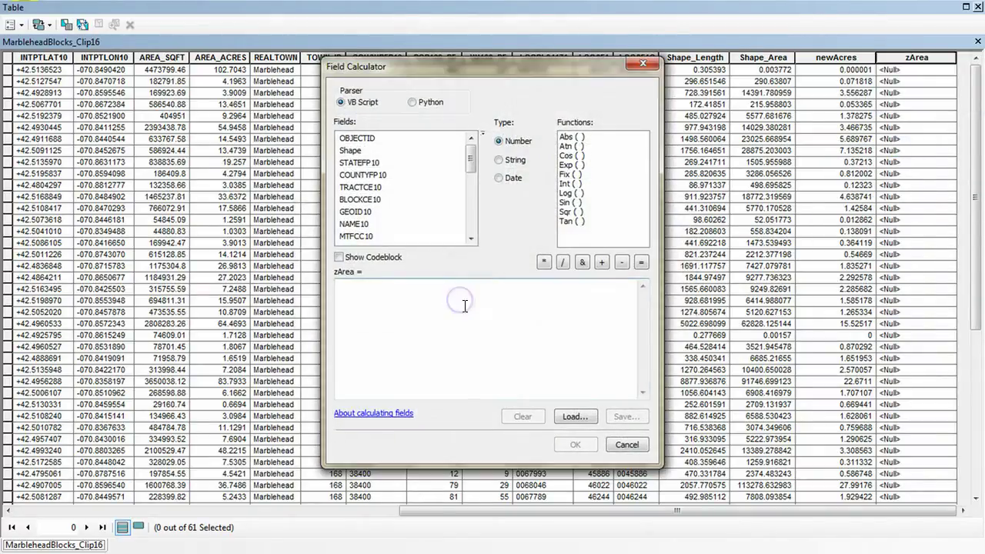
pyautogui.moveTo(474, 159); pyautogui.dragTo(476, 223)
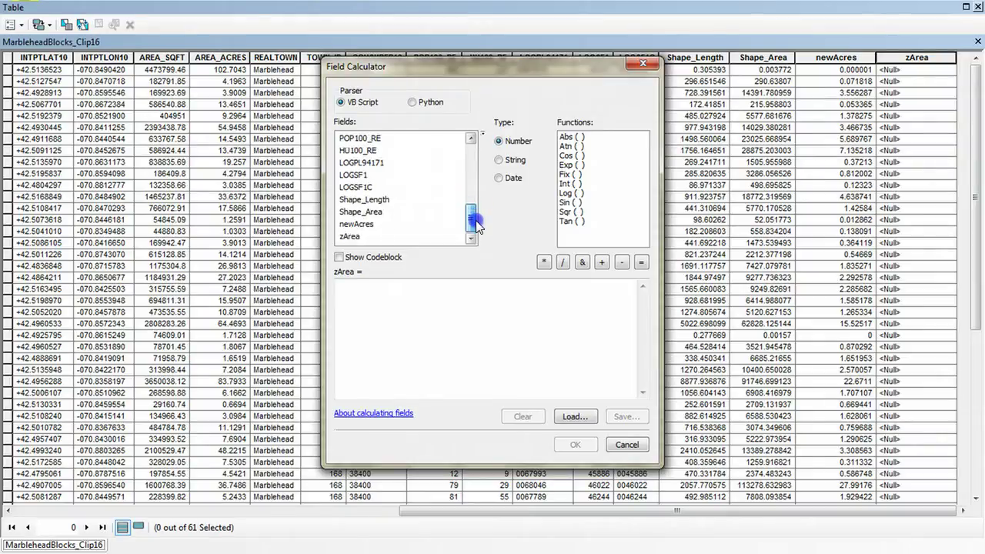
pyautogui.click(358, 224)
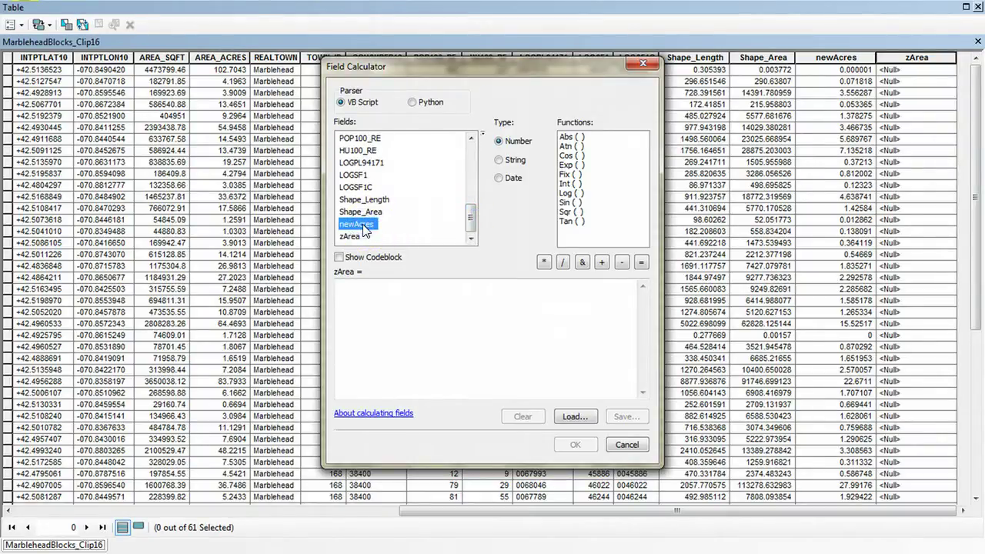
pyautogui.doubleClick(362, 229)
pyautogui.click(562, 263)
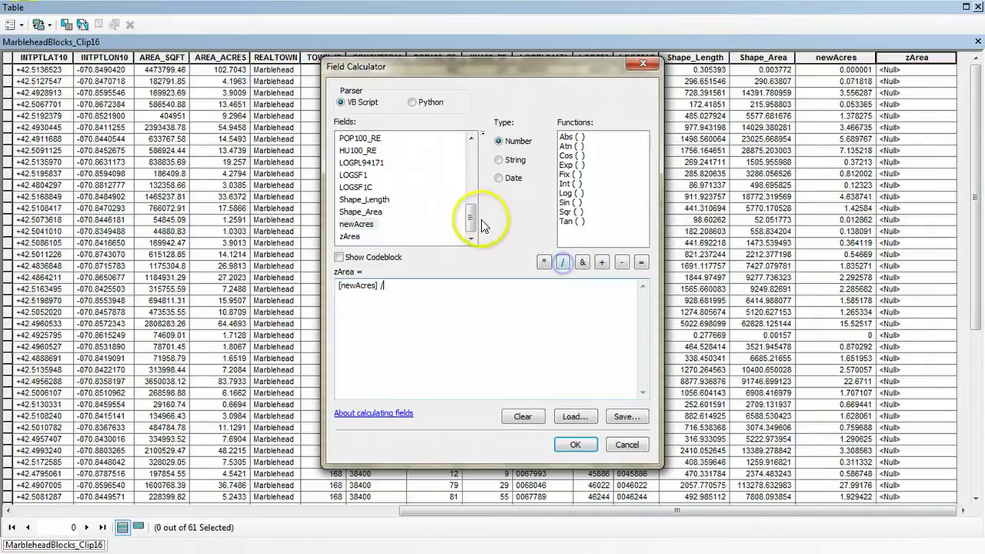
pyautogui.moveTo(469, 223); pyautogui.dragTo(469, 193)
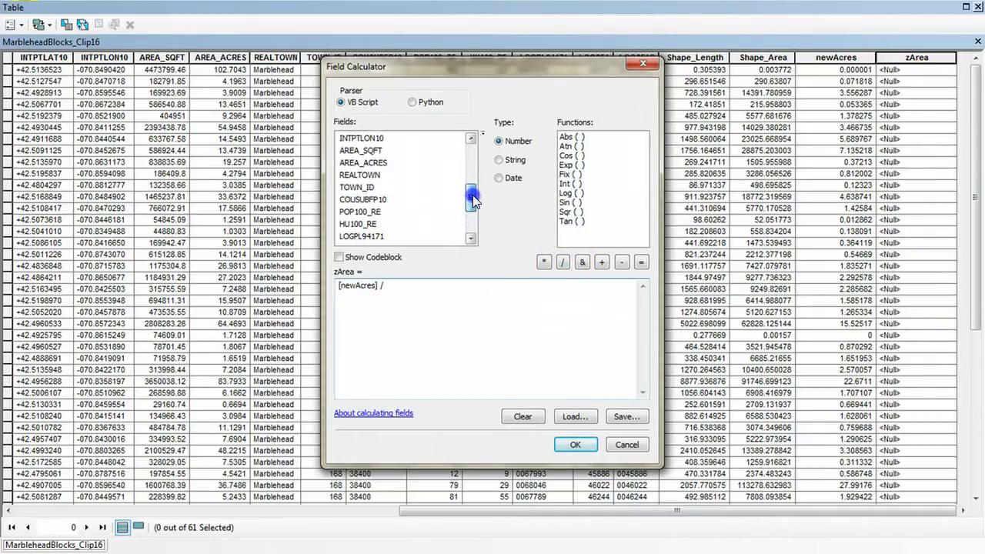
pyautogui.doubleClick(358, 163)
pyautogui.click(521, 331)
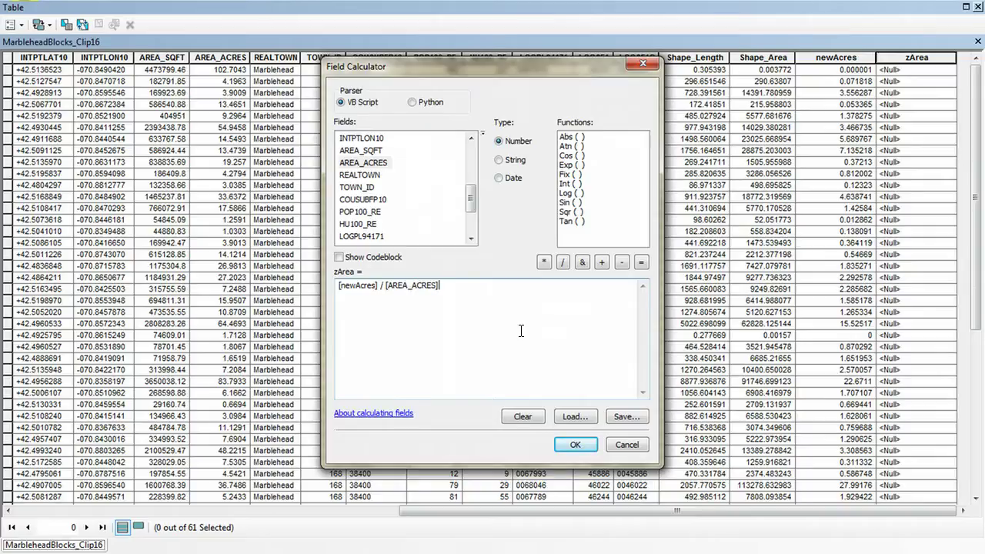
pyautogui.click(587, 444)
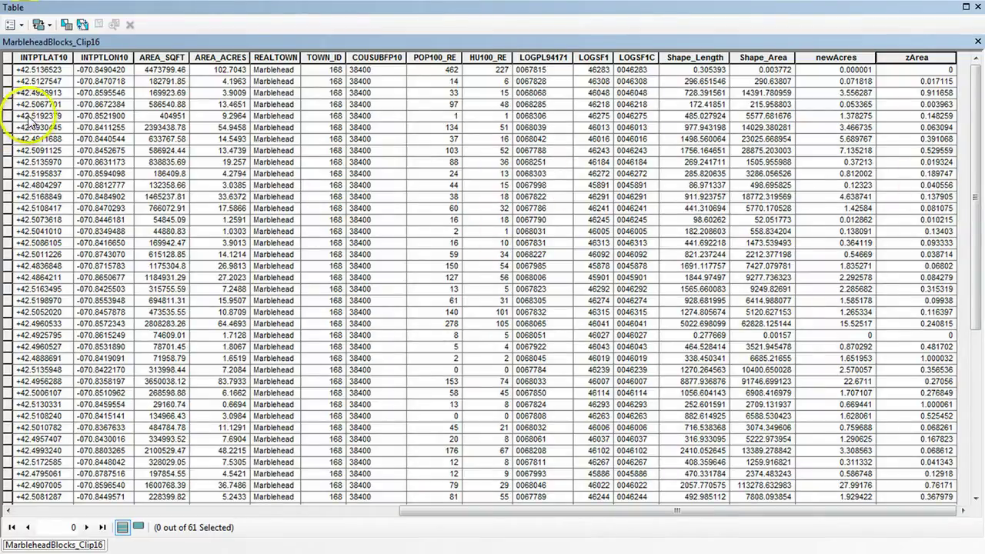
# - Add a Short Integer field named newPop and scroll to see it
pyautogui.click(24, 25)
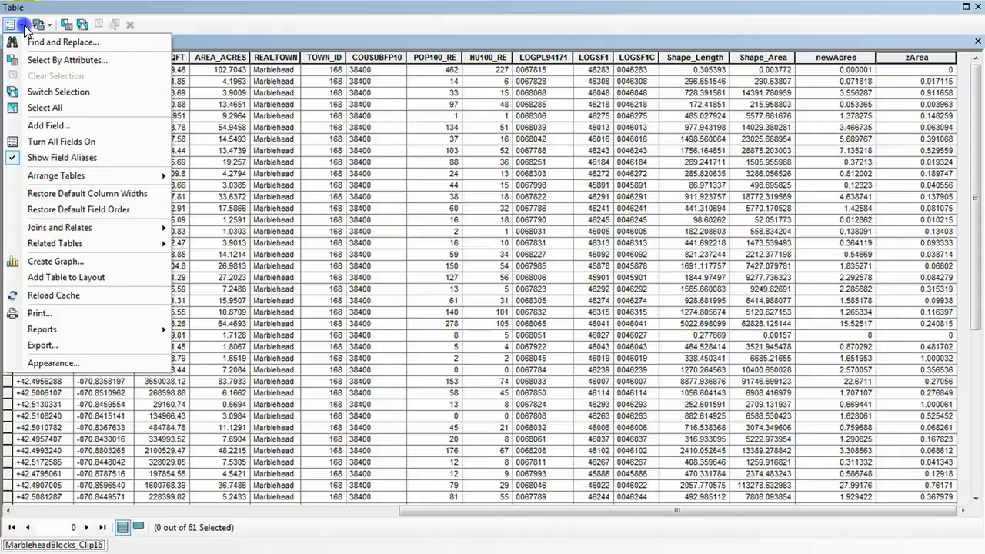
pyautogui.click(67, 126)
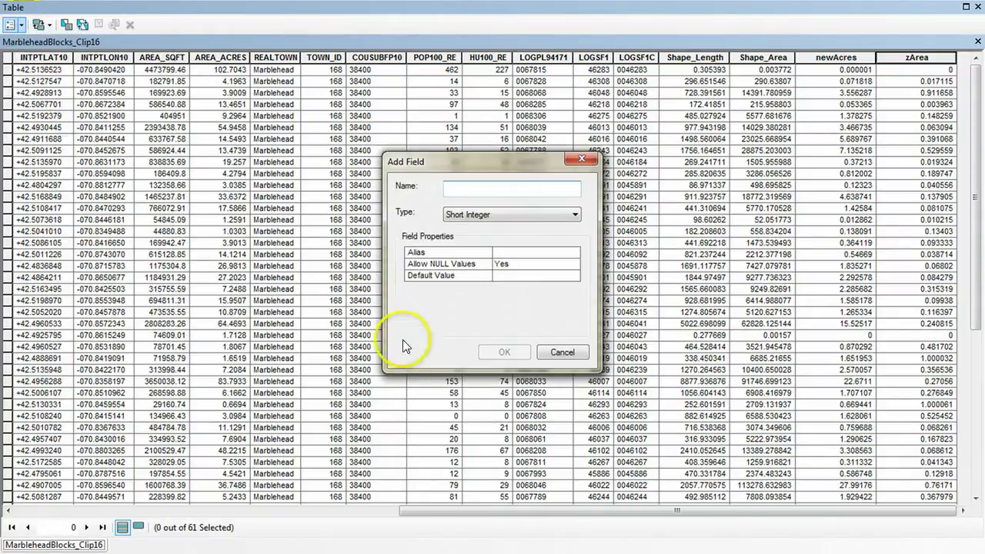
pyautogui.write('newPop')
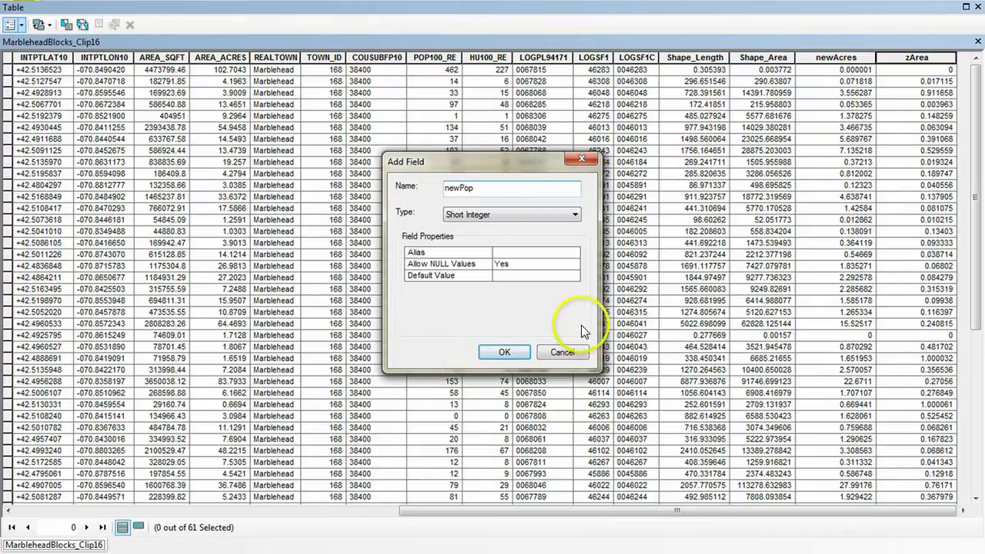
pyautogui.click(576, 214)
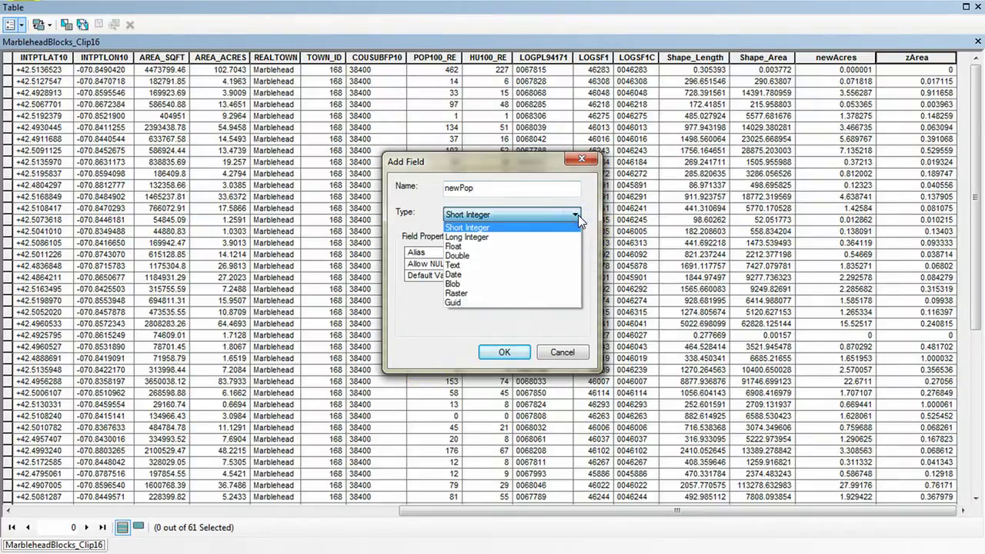
pyautogui.click(561, 225)
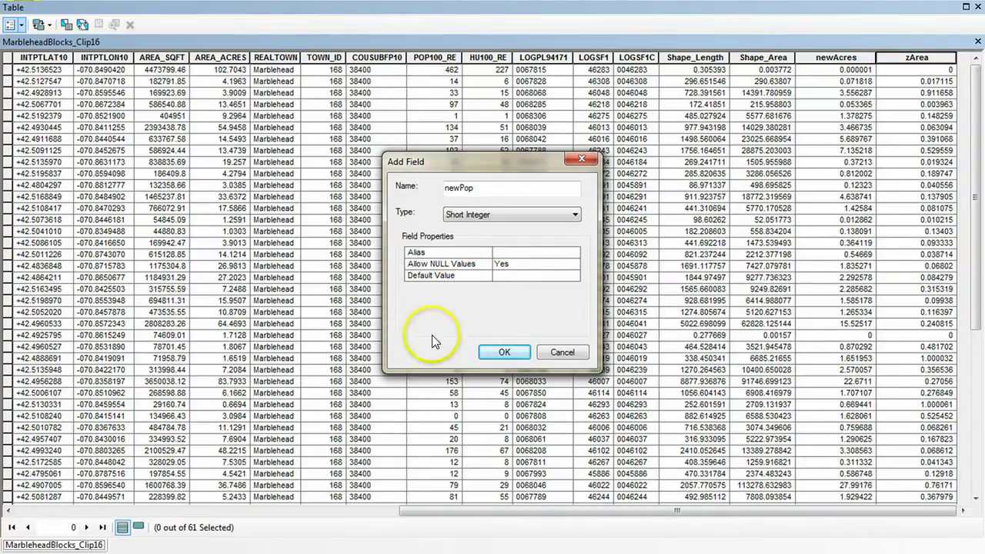
pyautogui.click(507, 352)
pyautogui.moveTo(673, 510); pyautogui.dragTo(763, 523)
# - Calculate newPop with the expression POP100_RE * zArea
pyautogui.rightClick(914, 58)
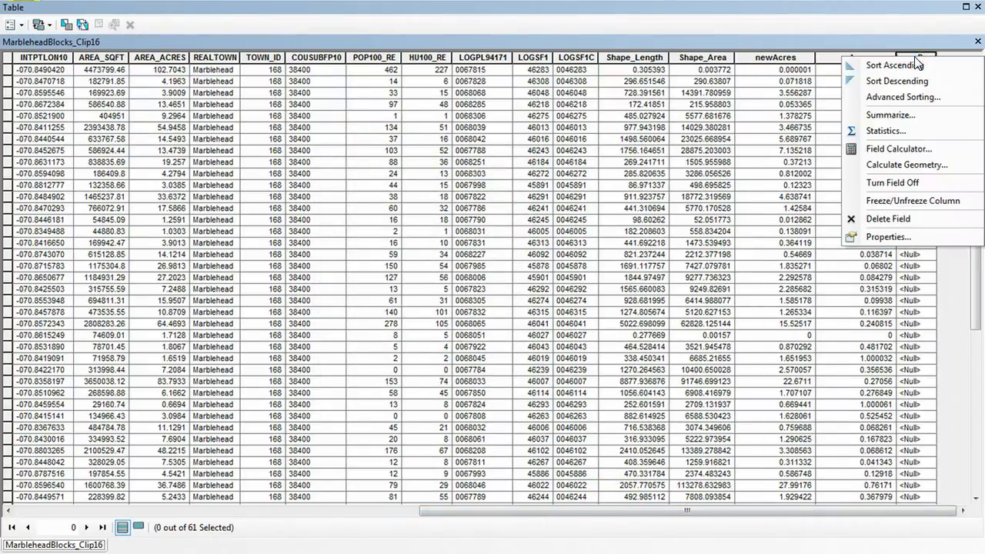
pyautogui.click(909, 148)
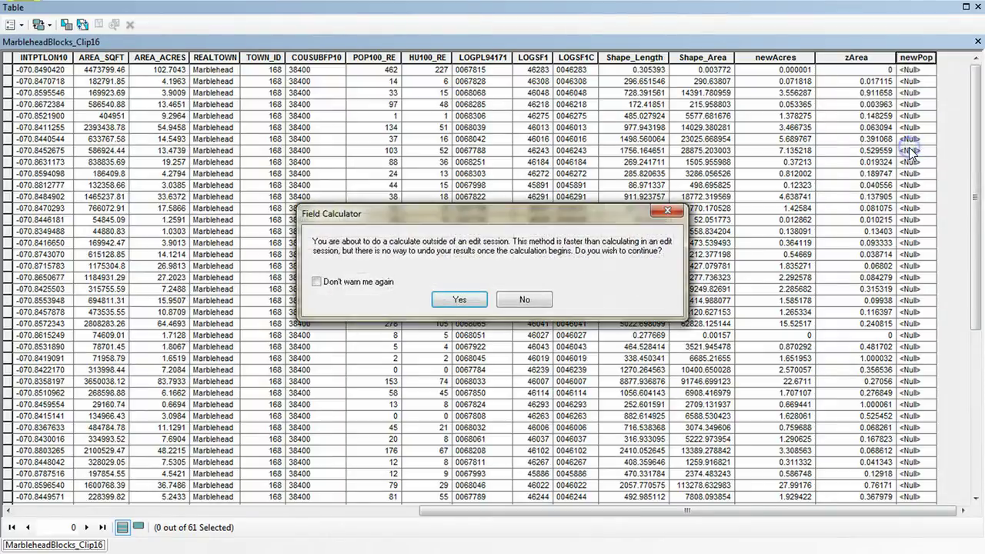
pyautogui.click(461, 299)
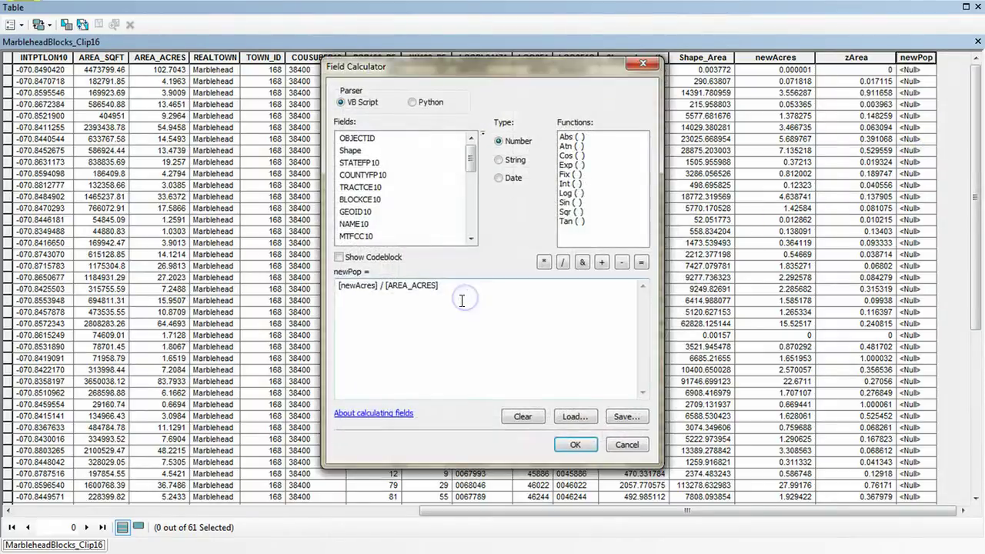
pyautogui.click(522, 416)
pyautogui.moveTo(470, 162); pyautogui.dragTo(475, 198)
pyautogui.click(366, 224)
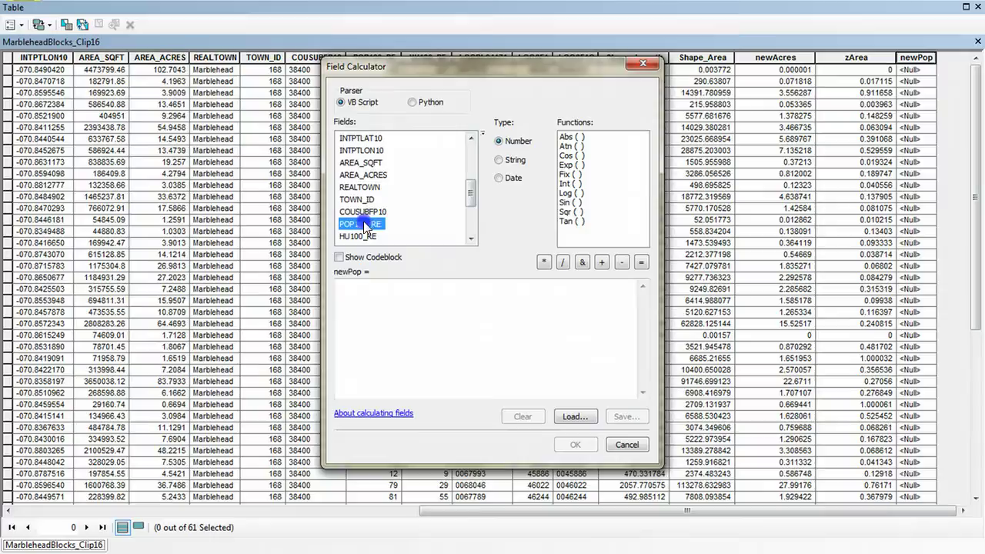
pyautogui.doubleClick(370, 225)
pyautogui.click(543, 261)
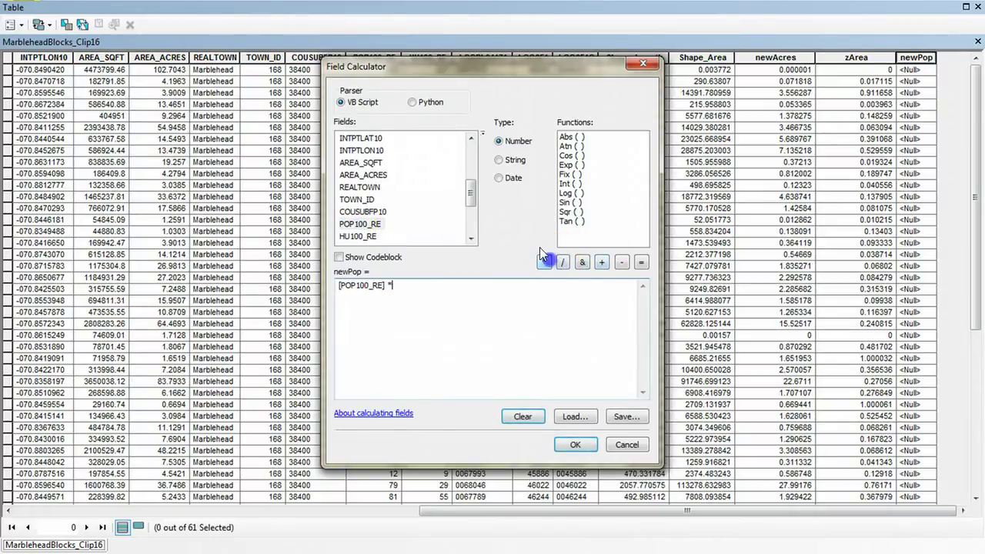
pyautogui.moveTo(472, 200); pyautogui.dragTo(470, 219)
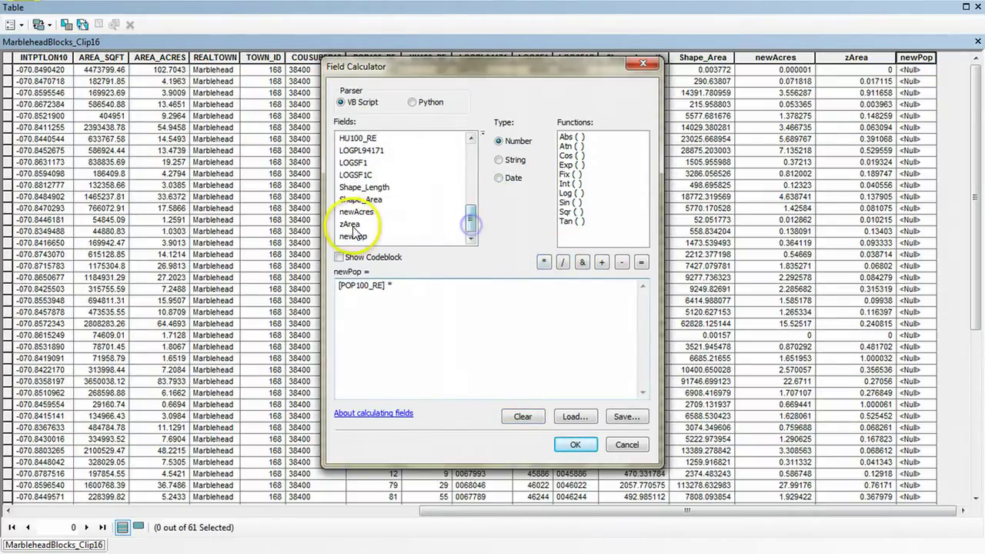
pyautogui.doubleClick(351, 223)
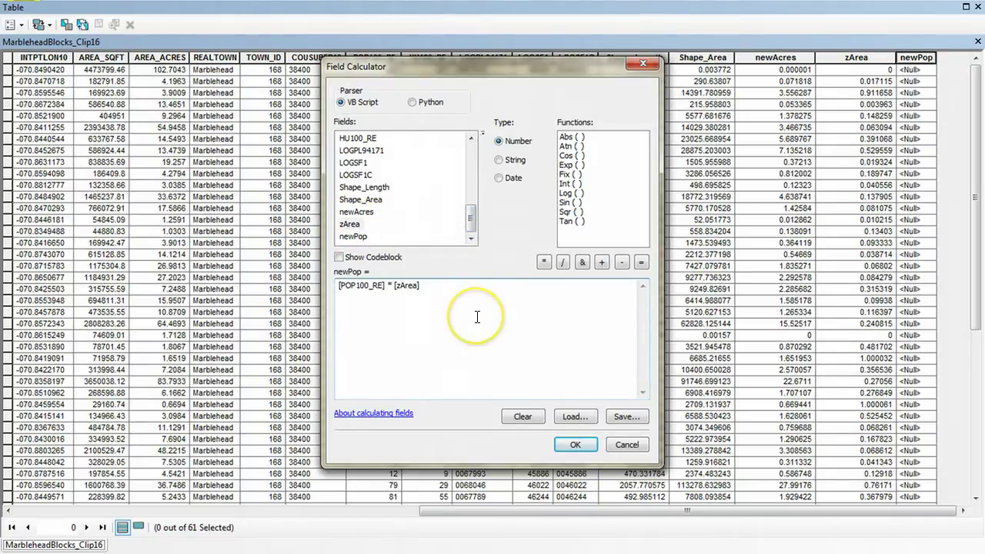
pyautogui.click(575, 444)
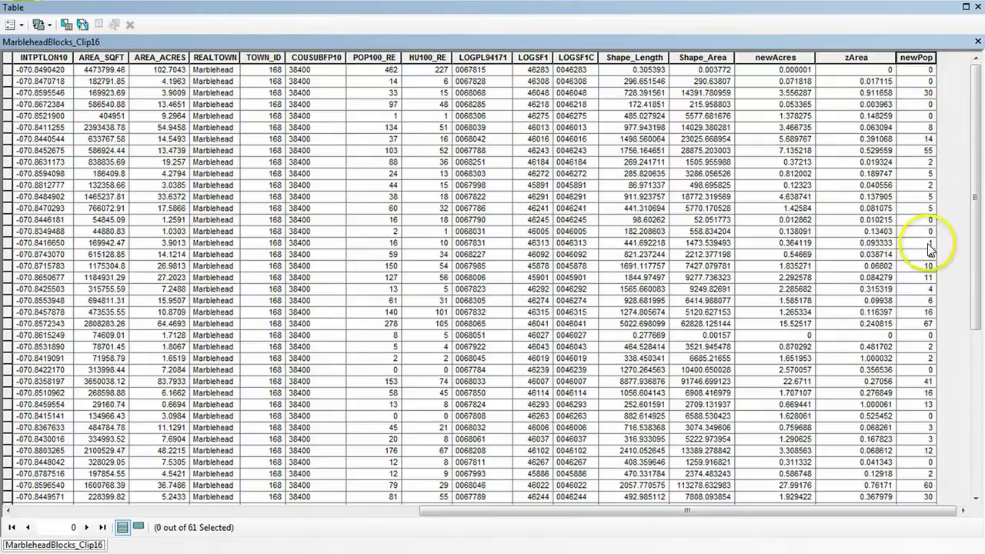
pyautogui.moveTo(975, 243)
pyautogui.mouseDown()
pyautogui.moveTo(975, 385)
pyautogui.moveTo(975, 235)
pyautogui.mouseUp()
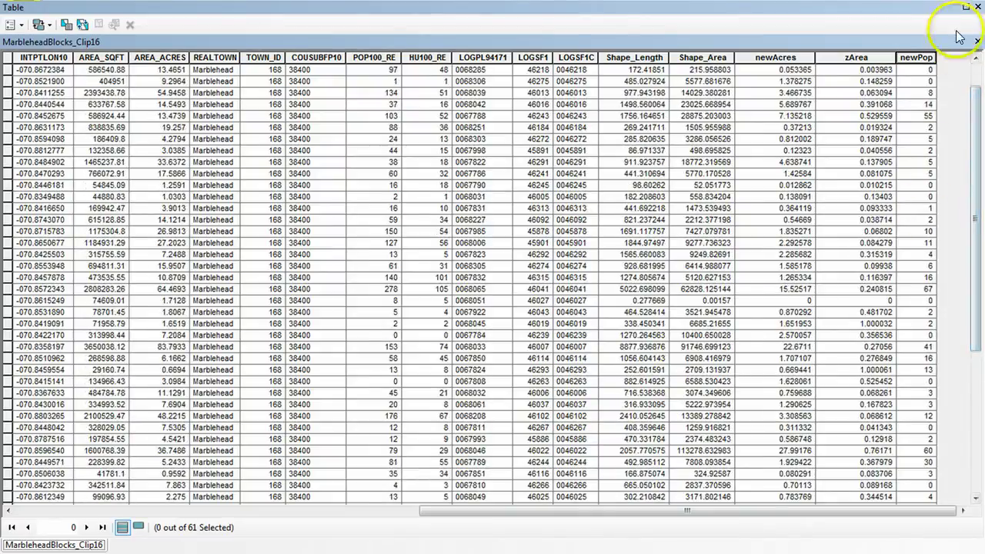
# - Shade MarbleheadBlocks_Clip16 in graduated colors by newPop and hide the MarbleheadBlocks layer
pyautogui.click(977, 7)
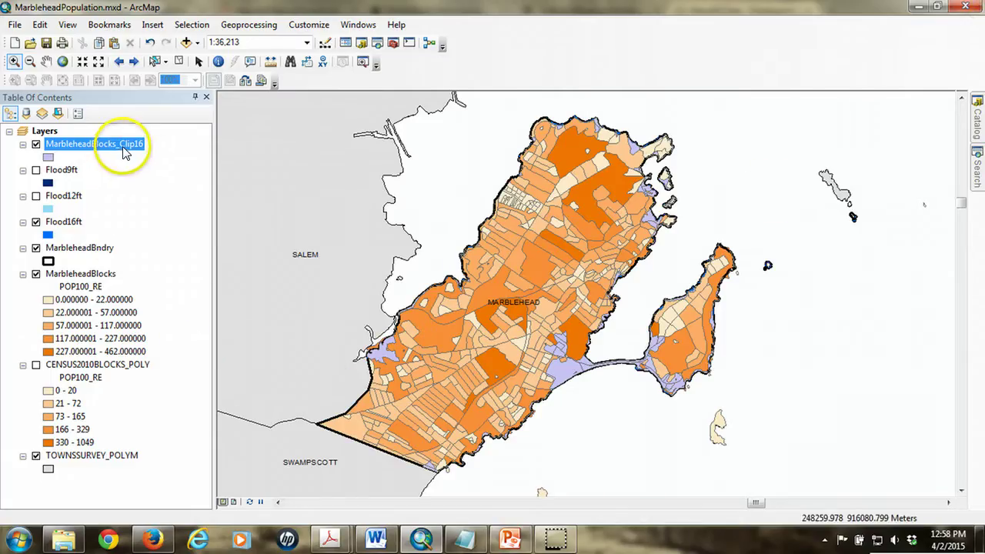
pyautogui.doubleClick(125, 153)
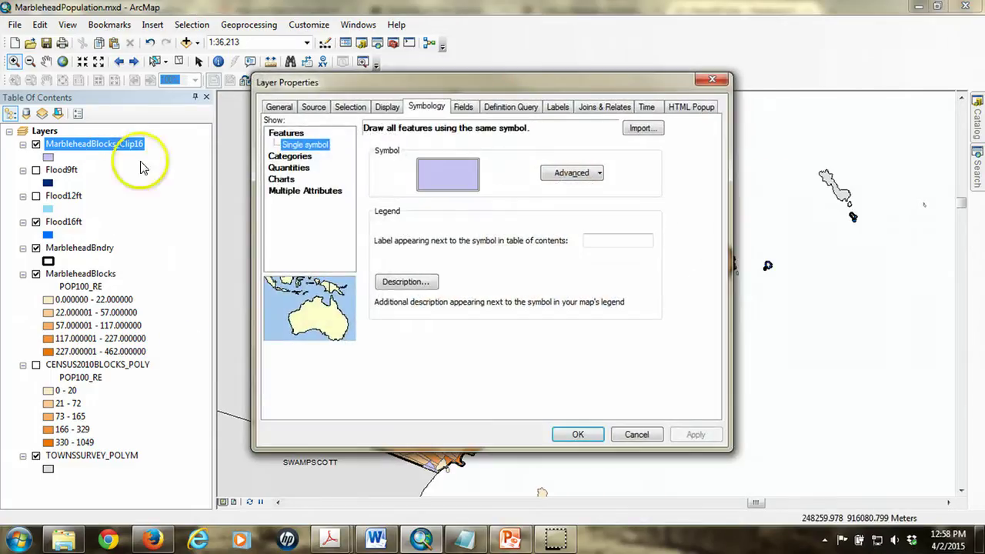
pyautogui.click(283, 168)
pyautogui.click(517, 157)
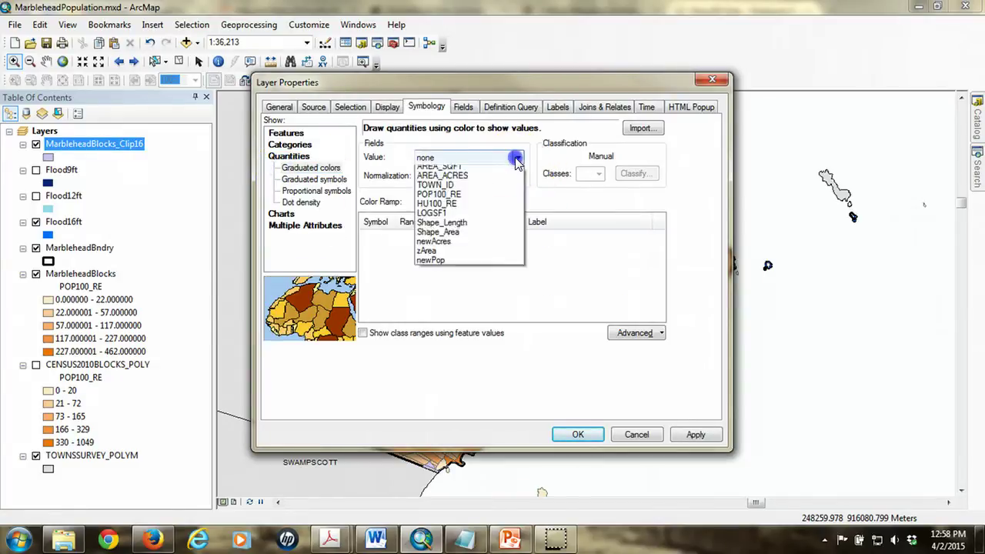
pyautogui.click(445, 293)
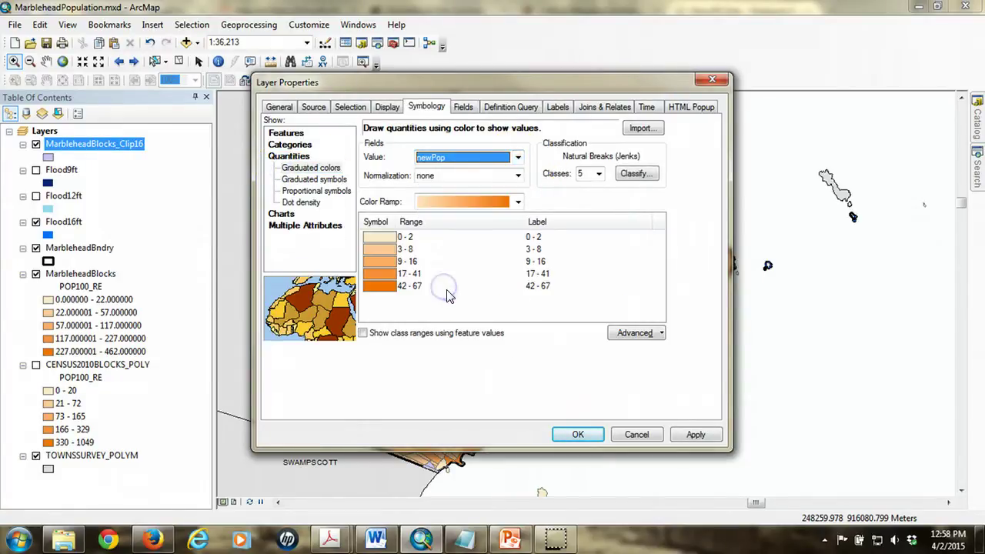
pyautogui.click(574, 433)
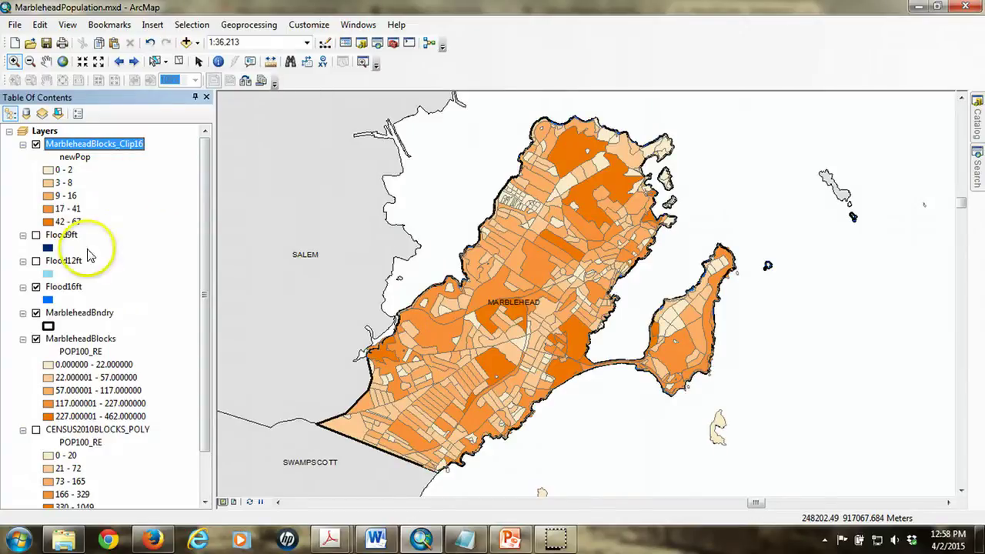
pyautogui.click(37, 340)
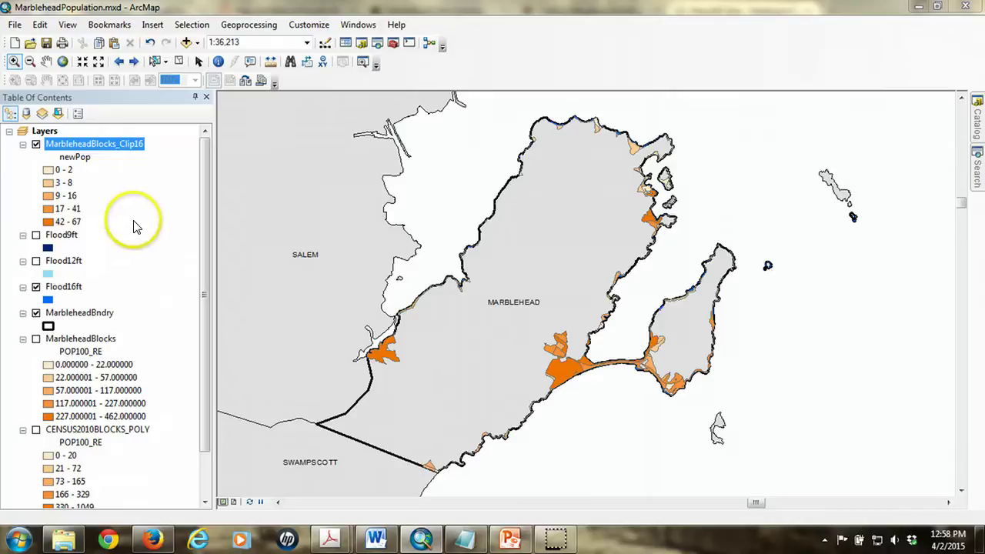
# - Open the MarbleheadBlocks_Clip16 attribute table and get newPop statistics, a sum of 645 over 61 blocks
pyautogui.rightClick(115, 145)
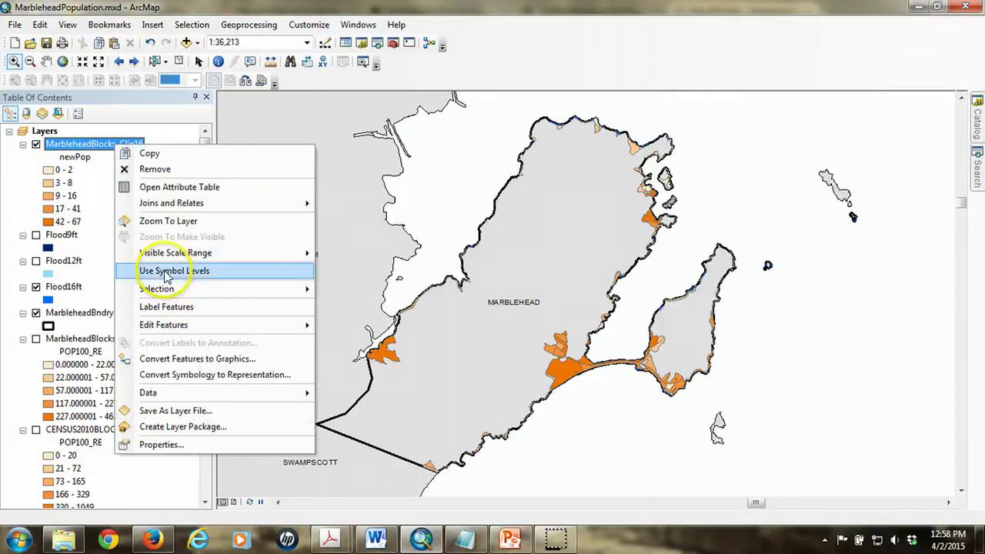
pyautogui.click(162, 187)
pyautogui.moveTo(507, 510); pyautogui.dragTo(897, 511)
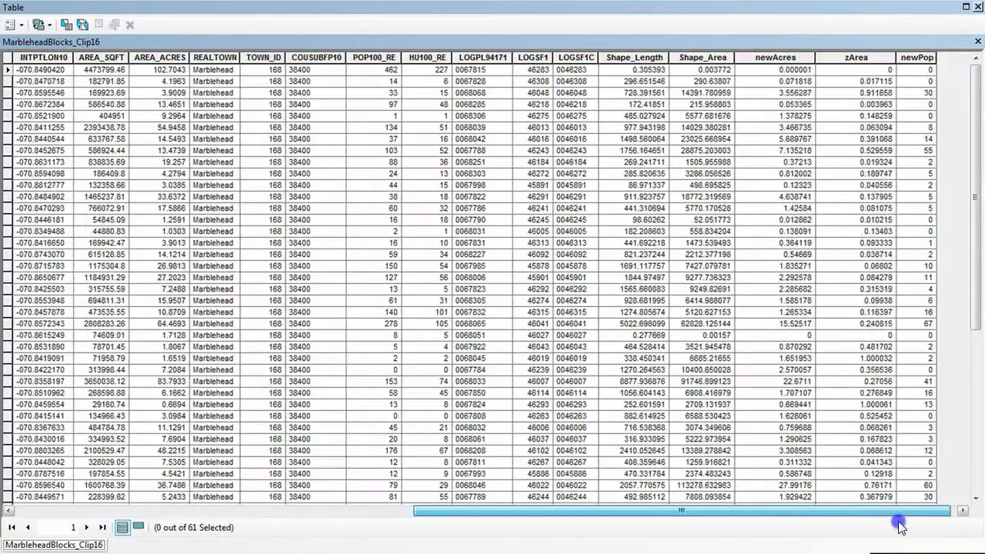
pyautogui.rightClick(917, 58)
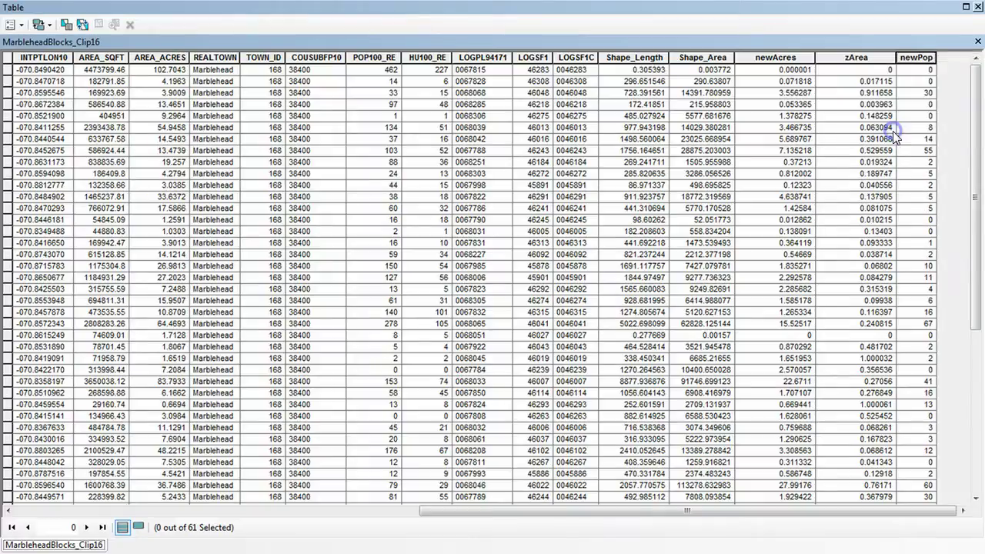
pyautogui.click(885, 133)
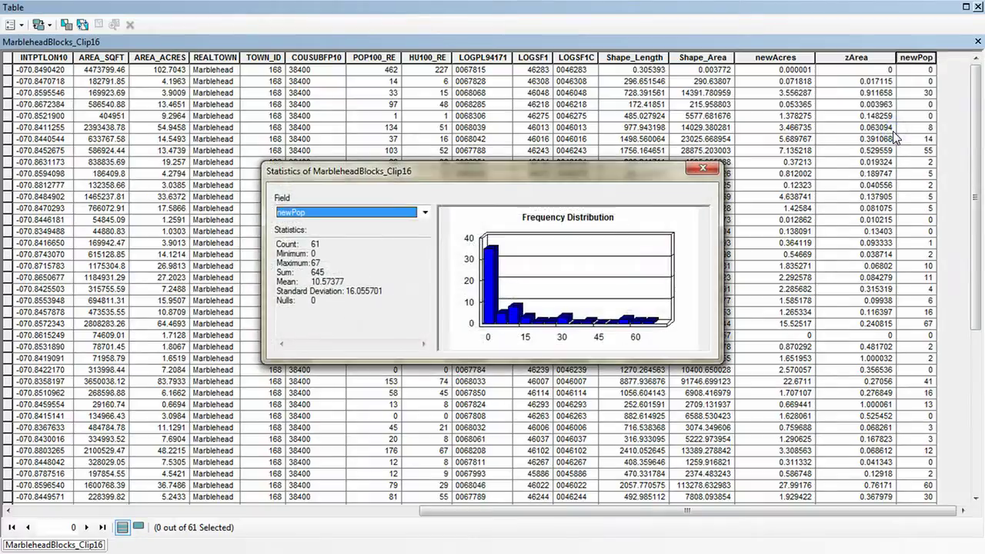
pyautogui.doubleClick(317, 272)
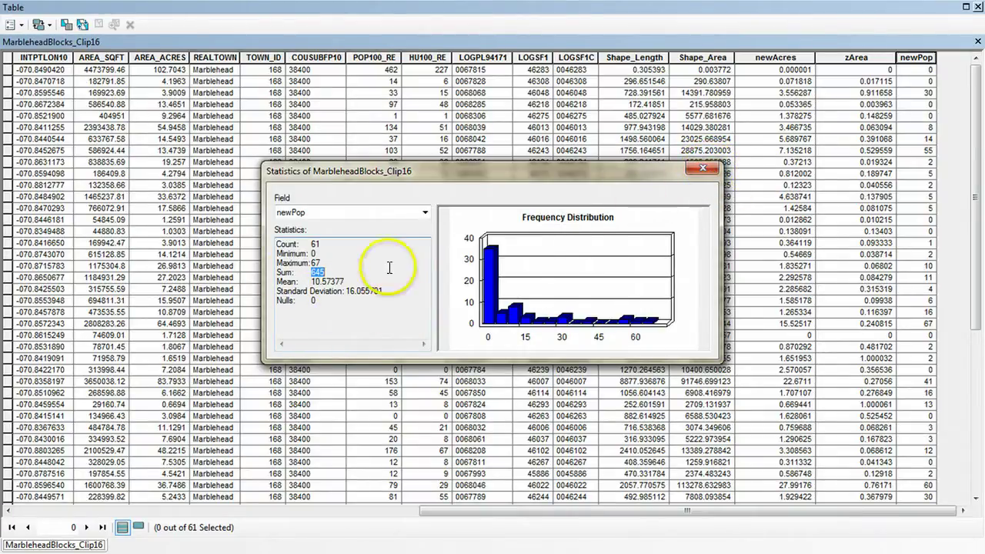
pyautogui.click(703, 169)
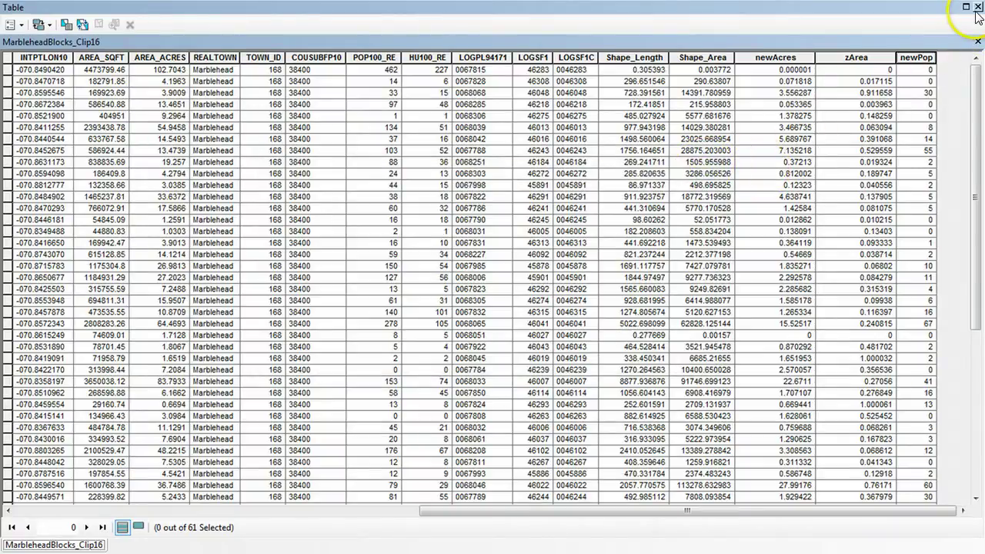
# - Read the POP100_RE sum of 19808 from the MarbleheadBlocks table statistics, then close the table
pyautogui.click(977, 7)
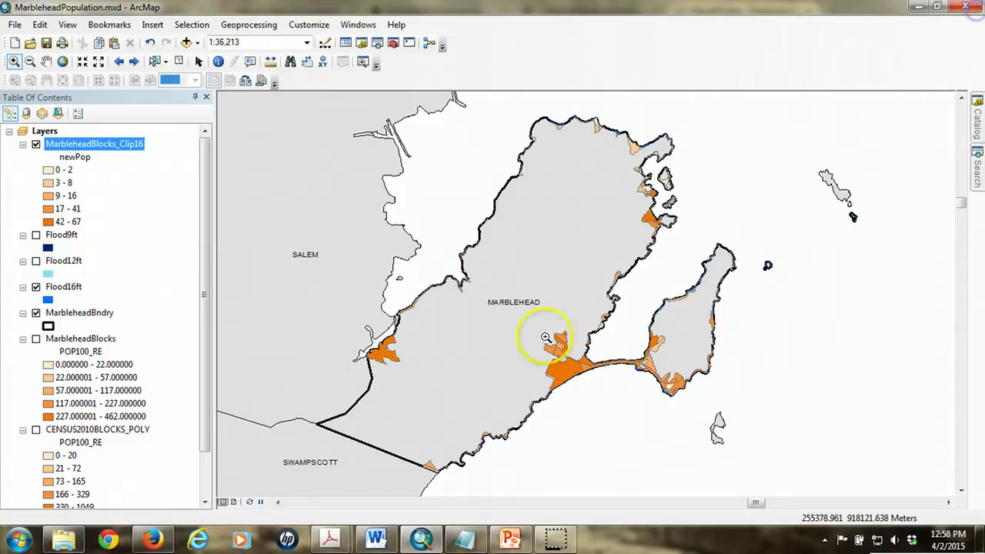
pyautogui.rightClick(106, 342)
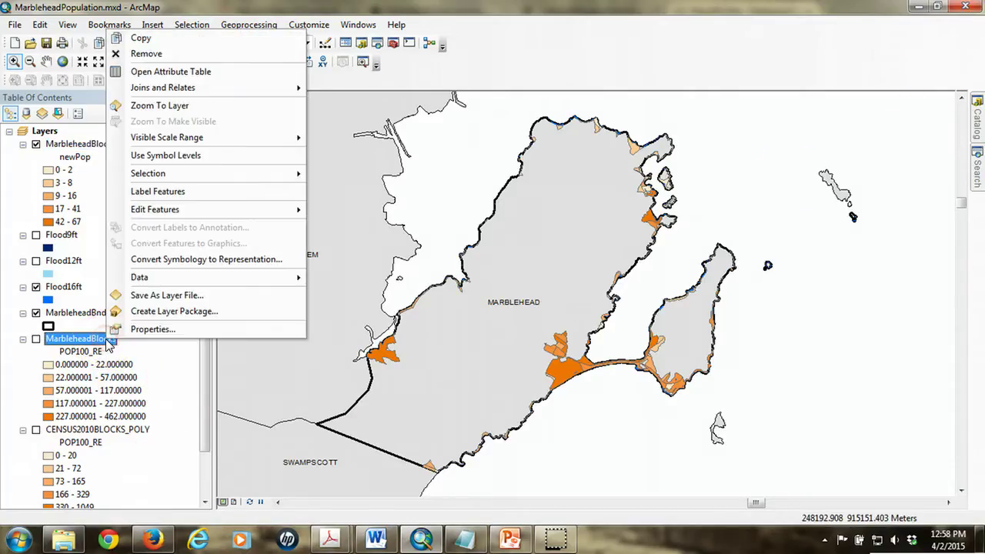
pyautogui.click(176, 74)
pyautogui.moveTo(341, 512); pyautogui.dragTo(523, 512)
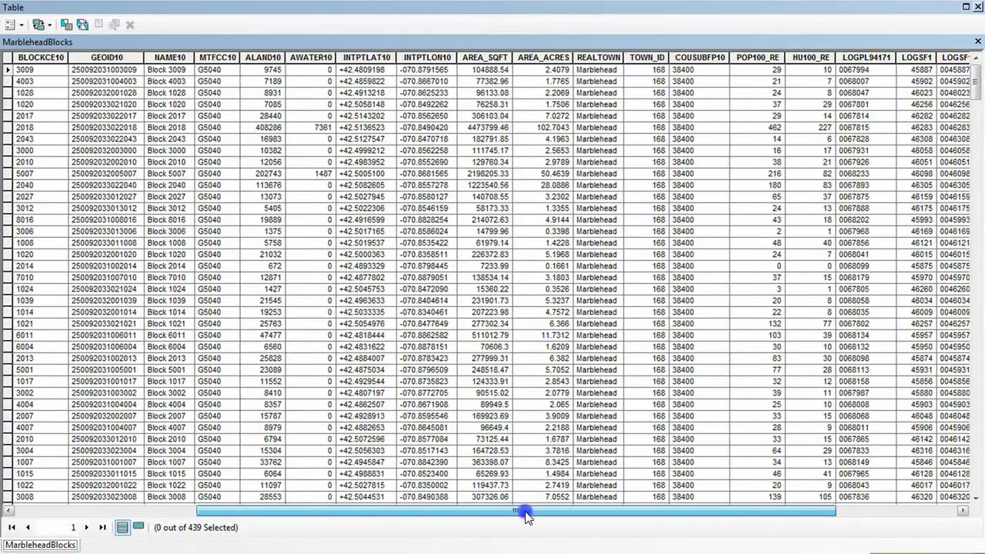
pyautogui.rightClick(770, 57)
pyautogui.click(822, 133)
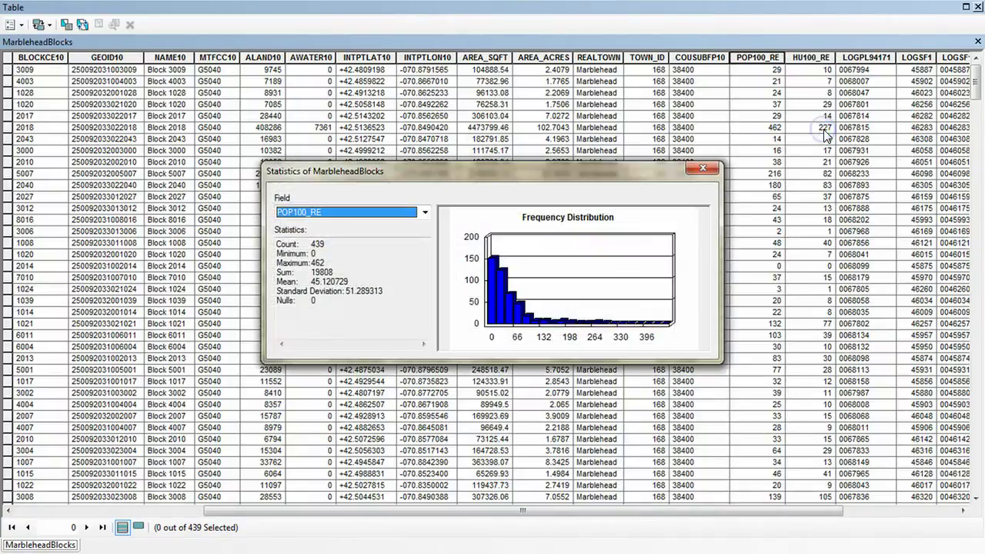
pyautogui.click(318, 270)
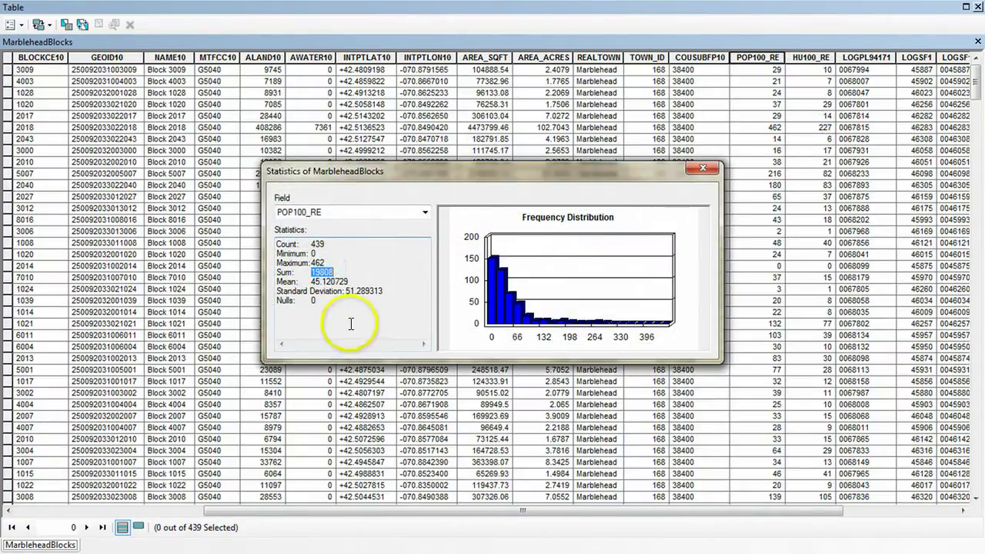
pyautogui.click(713, 171)
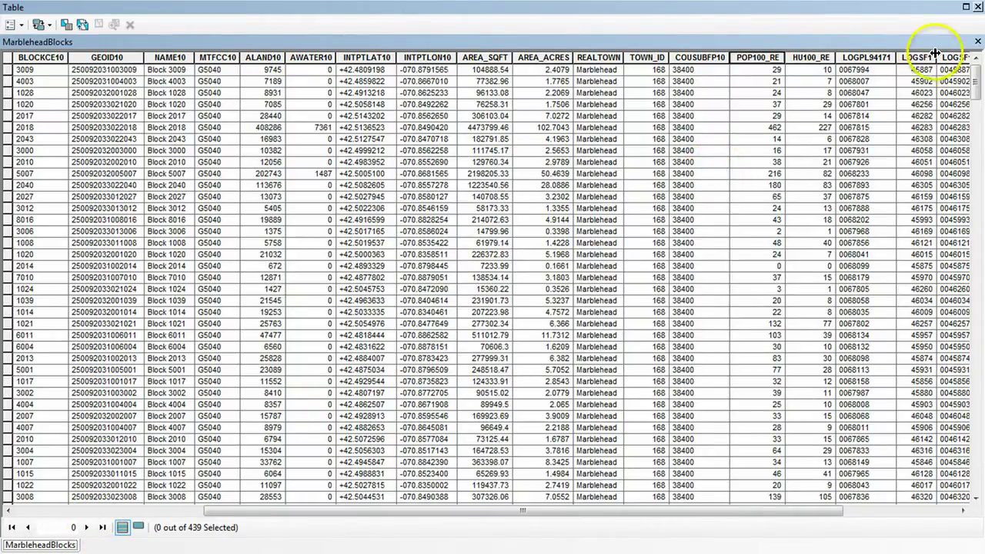
pyautogui.click(977, 7)
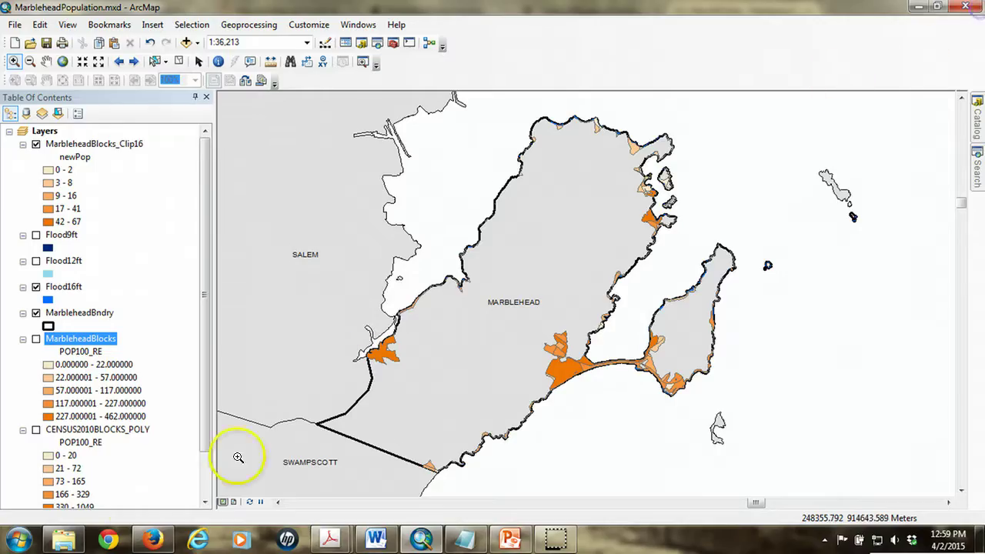
# - Compute 645 ÷ 19808 ≈ 0.0326 in Windows Calculator, then close it
pyautogui.click(18, 542)
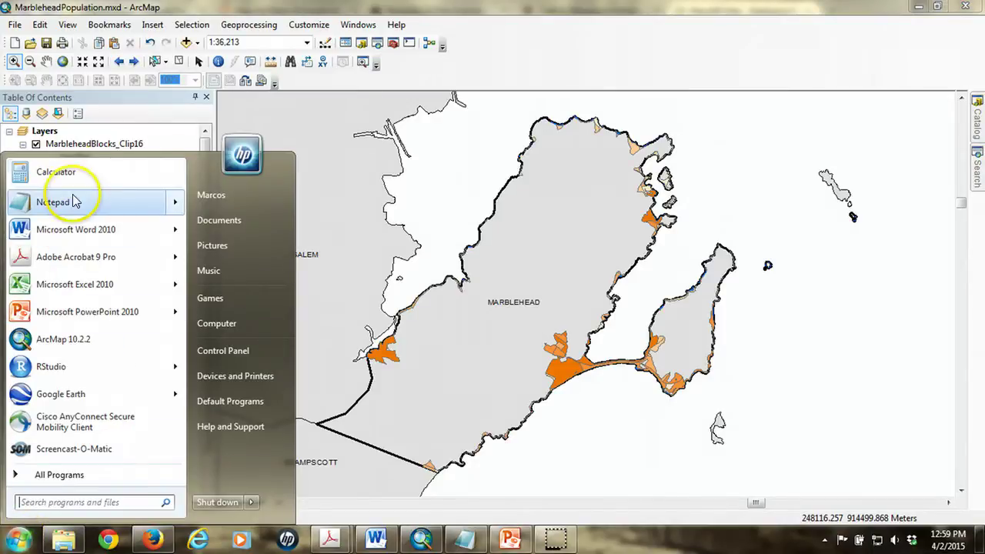
pyautogui.click(46, 173)
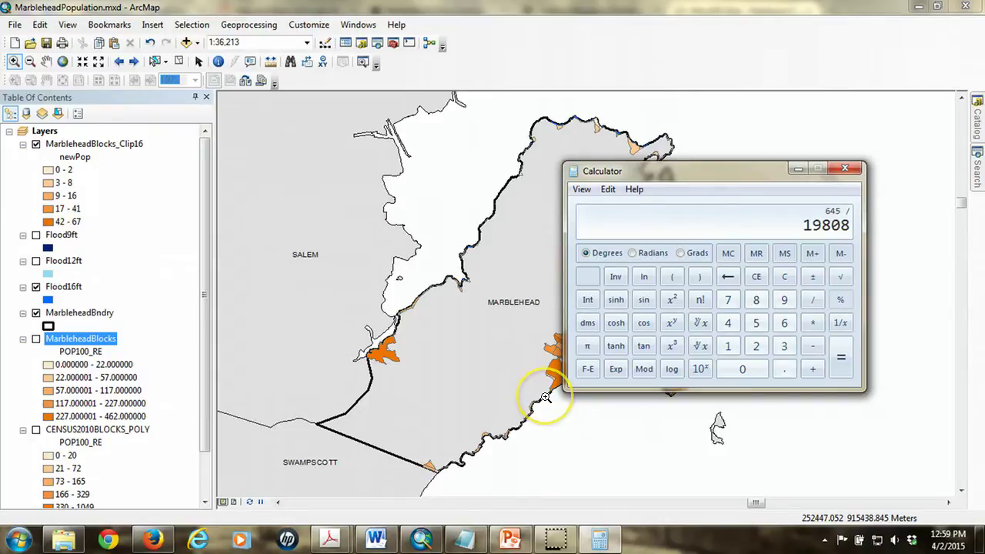
pyautogui.press('Return')
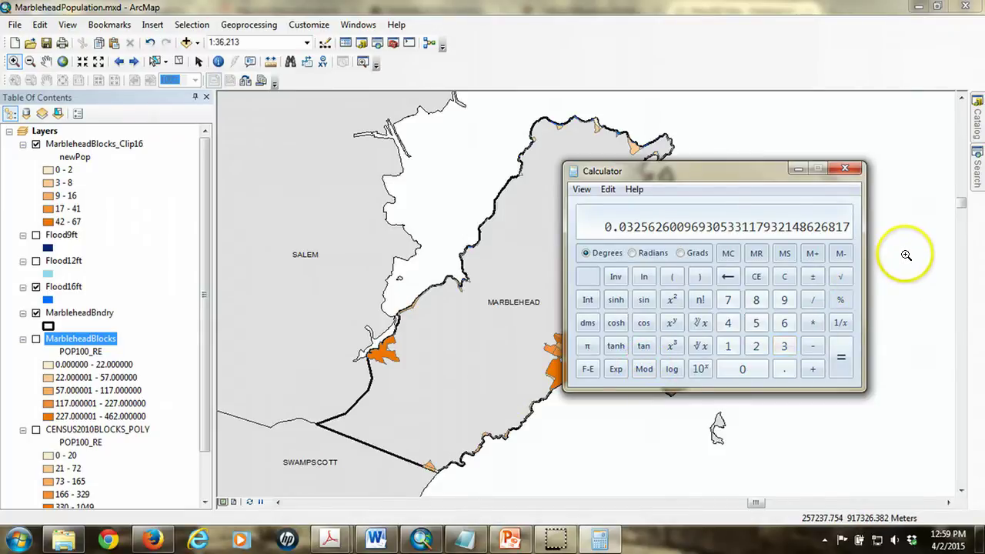
pyautogui.click(845, 168)
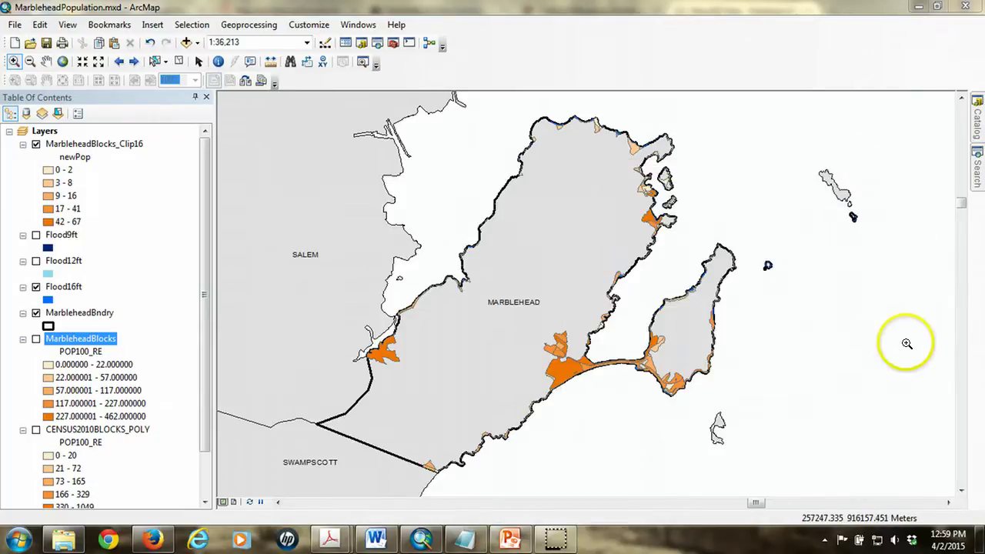